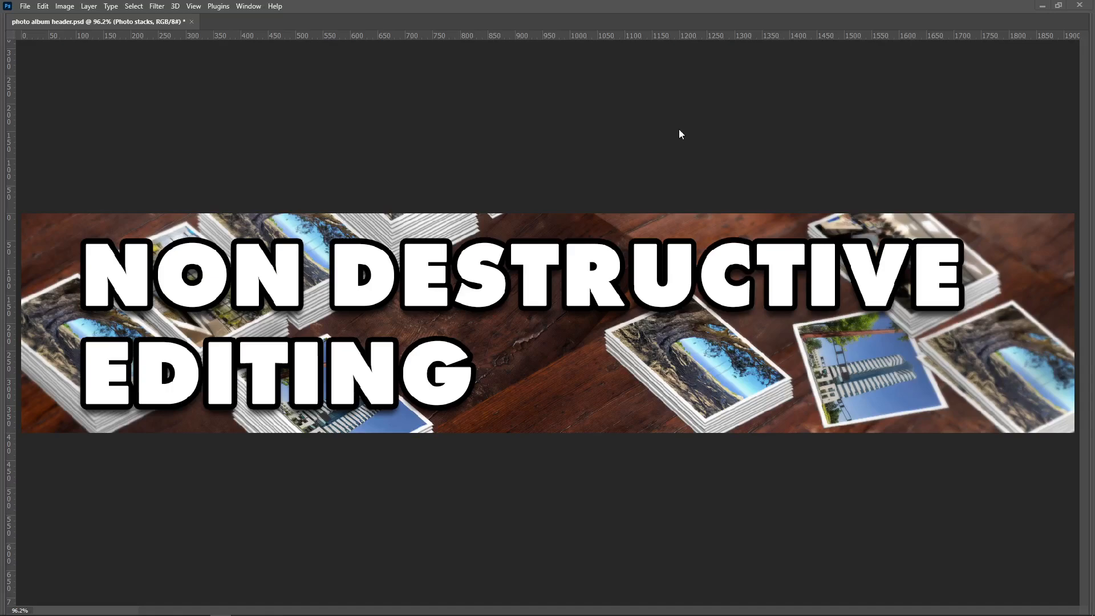
Show the hidden interface panels and hide the Non Destructive Editing text layer.
key("Tab")
left_click(556, 411)
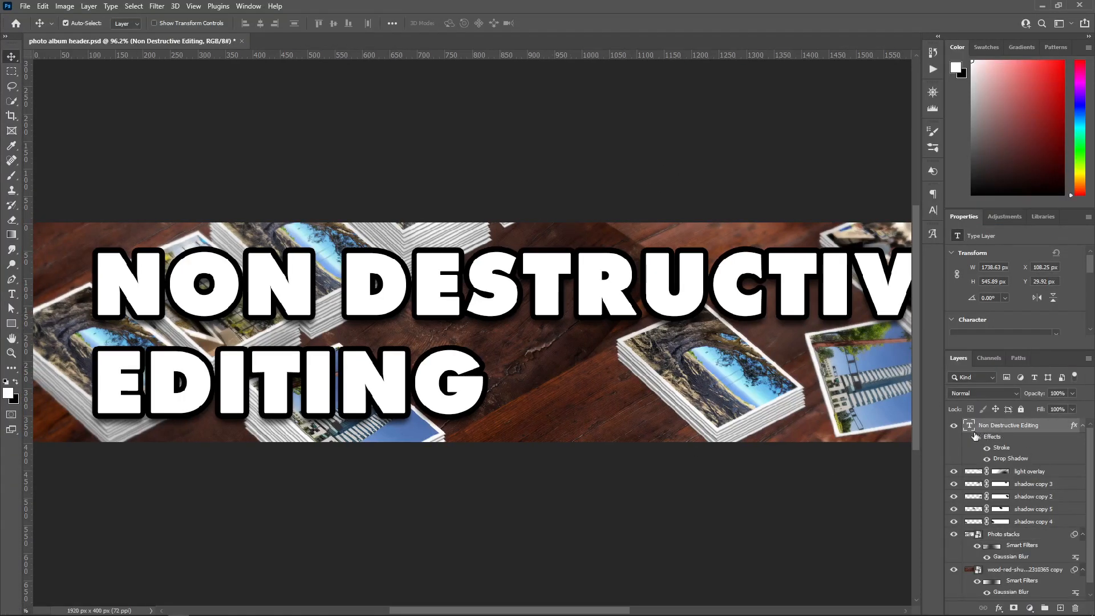
left_click(953, 427)
left_click(549, 376)
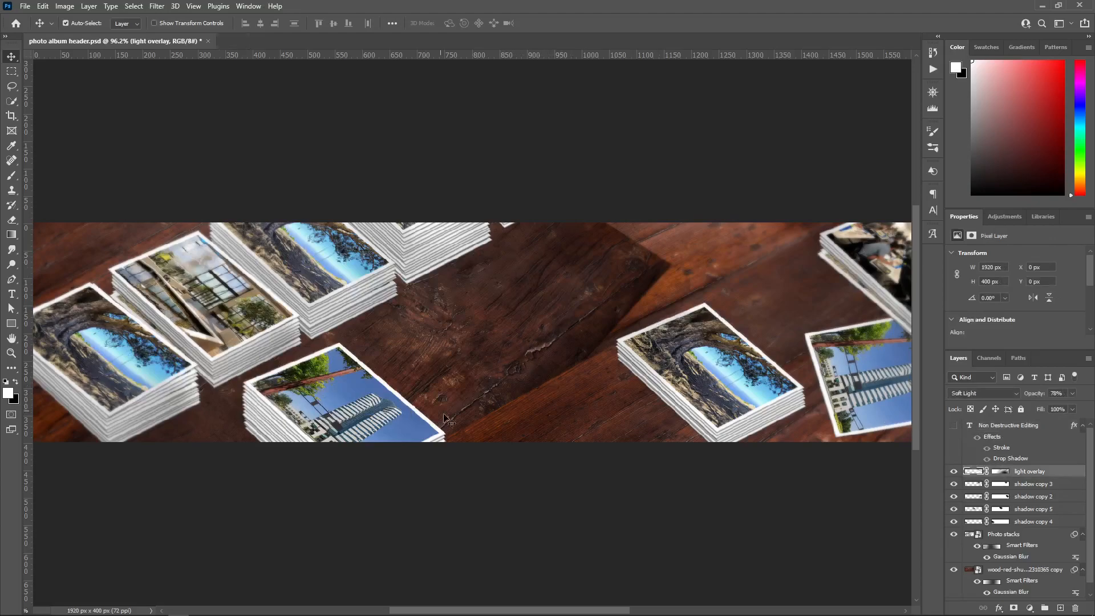
scroll(1052, 549, "down", 1)
left_click(1033, 564)
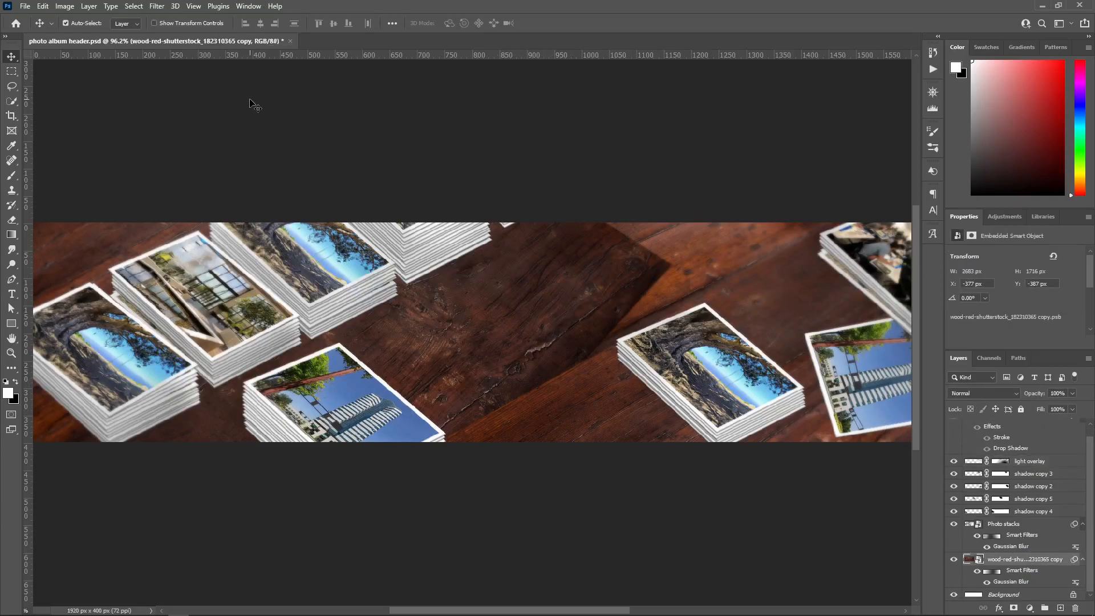
left_click(25, 6)
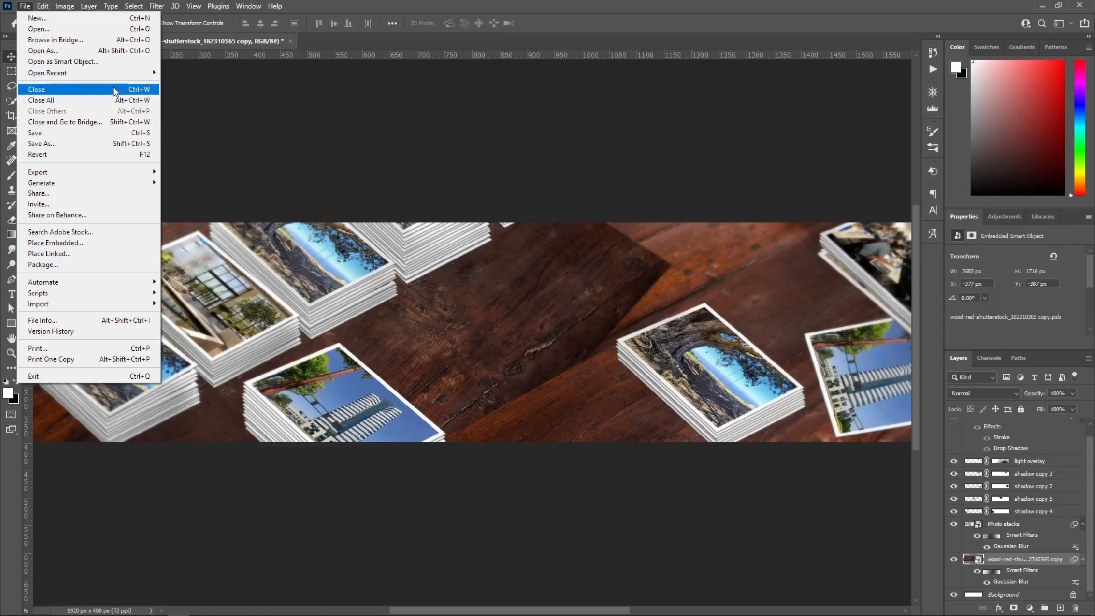
left_click(625, 194)
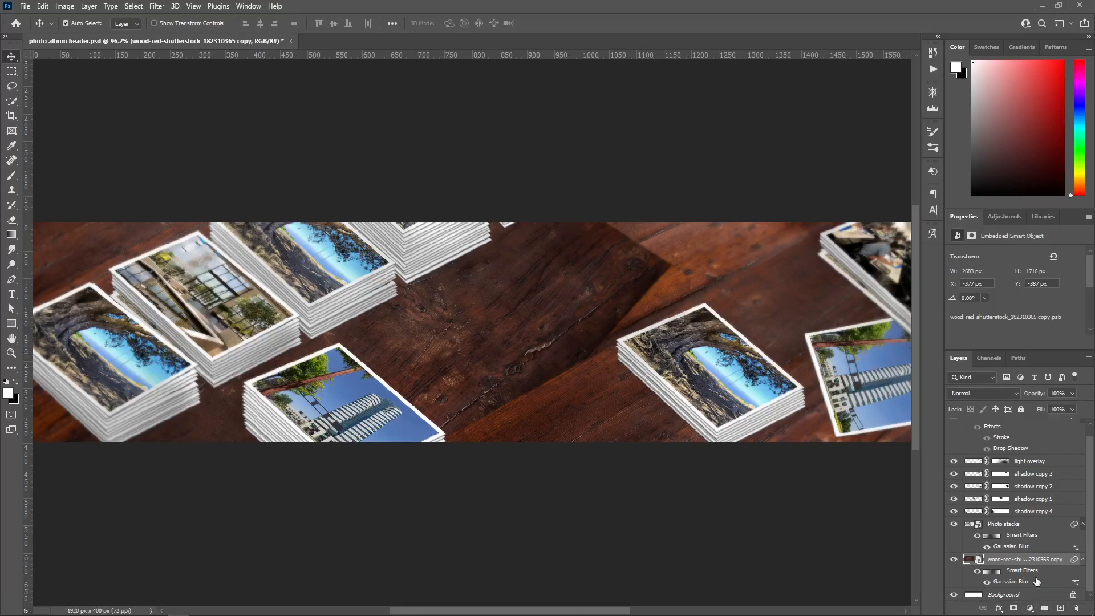
Select the Photo stacks layer and examine the stacked photos closely in the header image.
left_click(1008, 525)
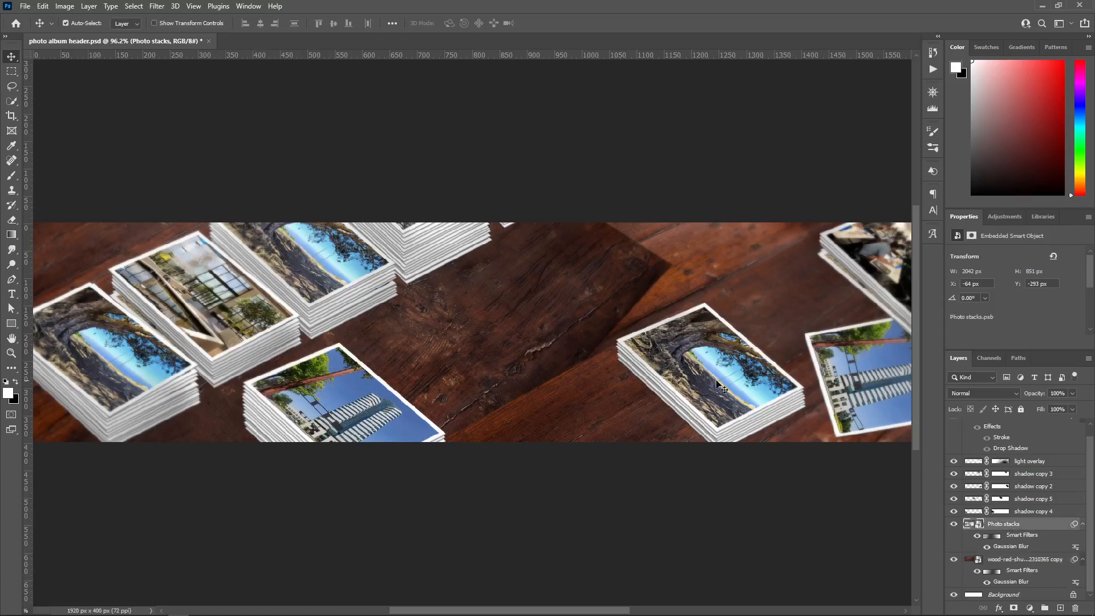
key("z")
left_click(96, 350)
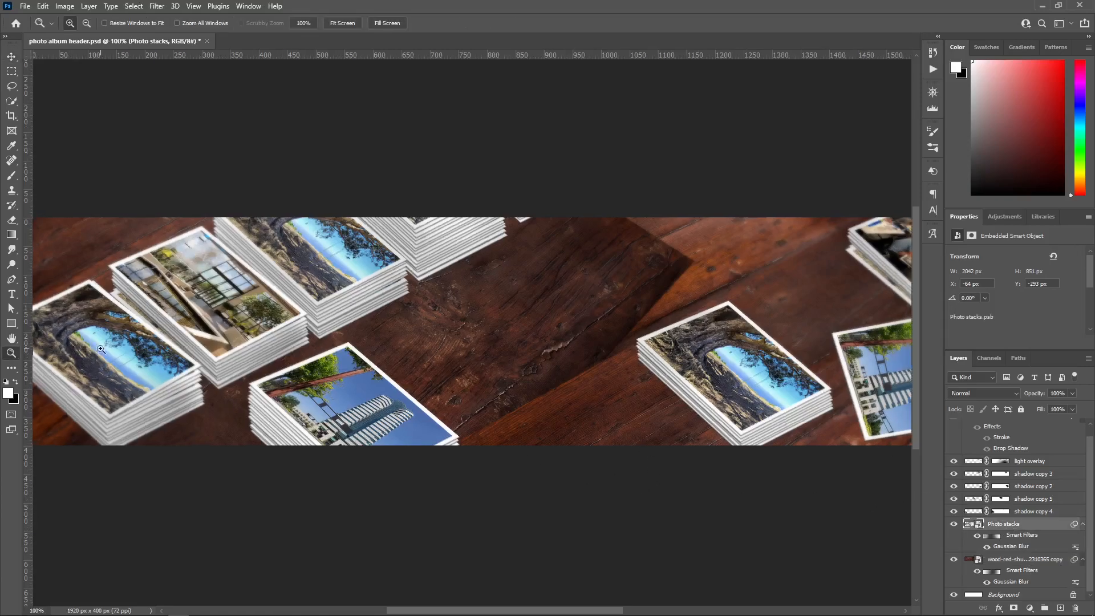
left_click(110, 349)
left_click(112, 349)
left_click_drag(295, 306, 371, 371)
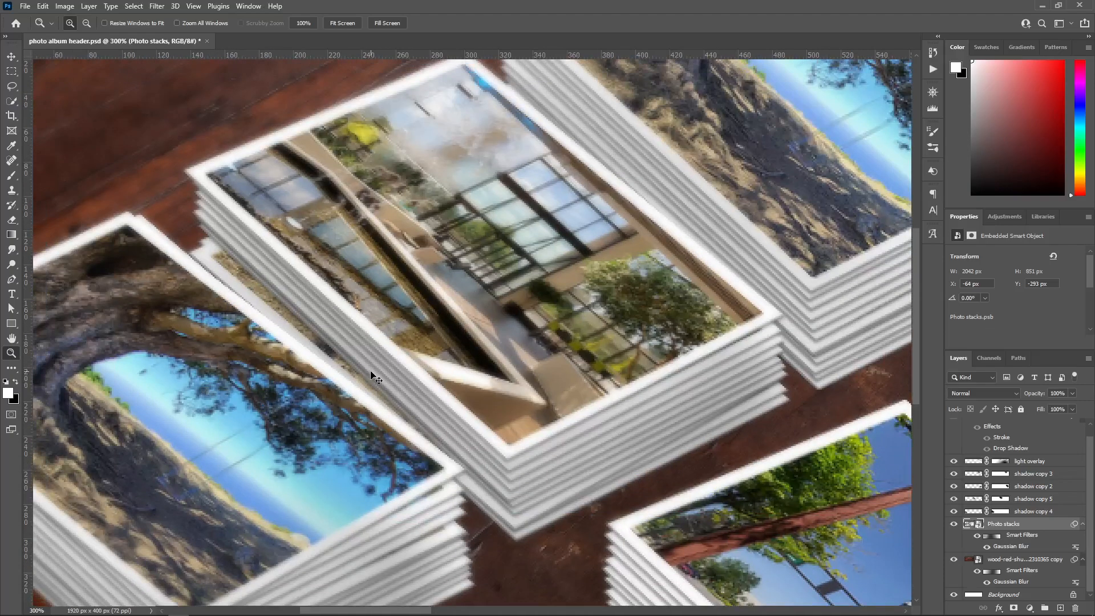
key("ctrl+0")
left_click_drag(237, 228, 108, 357)
key("v")
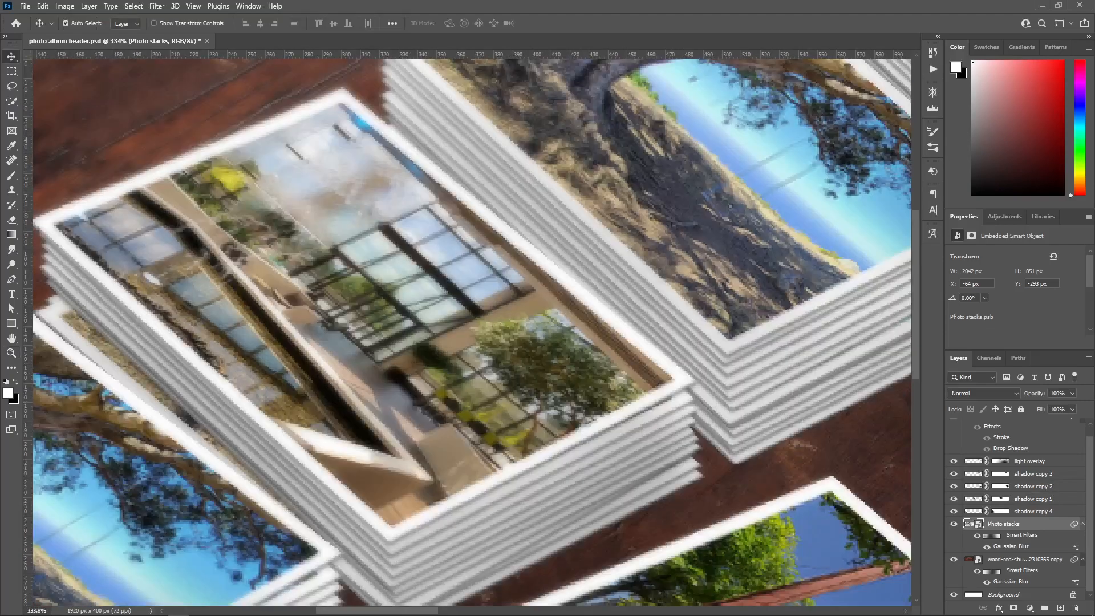
Try to convert the light overlay layer and the four shadow copy layers into one smart object, then undo it.
left_click(1044, 512)
scroll(1027, 462, "up", 1)
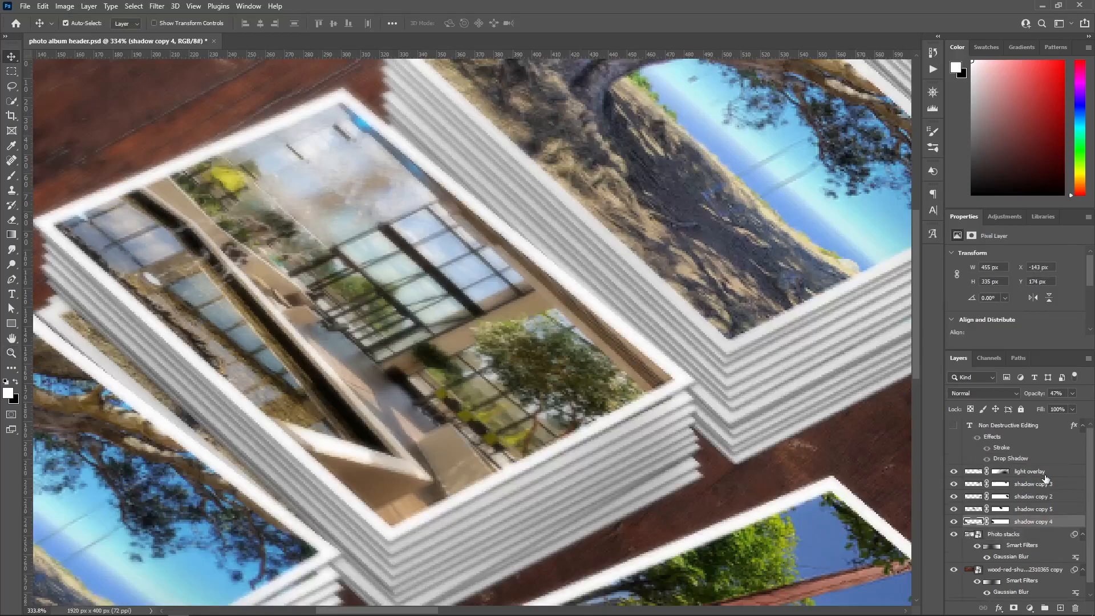
left_click(1030, 472, "shift")
right_click(1032, 474)
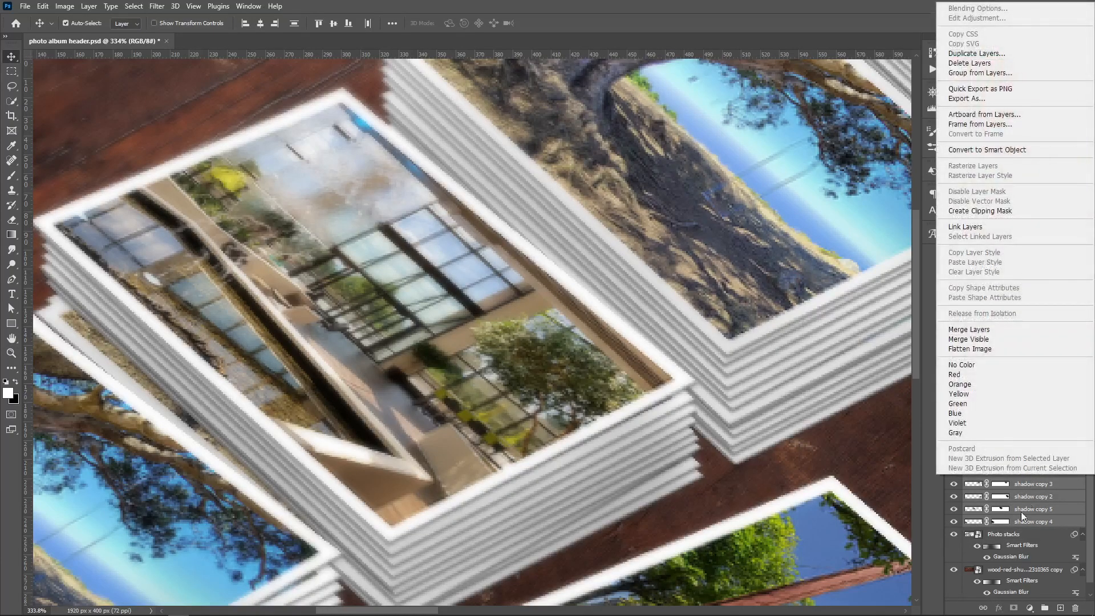
left_click(987, 149)
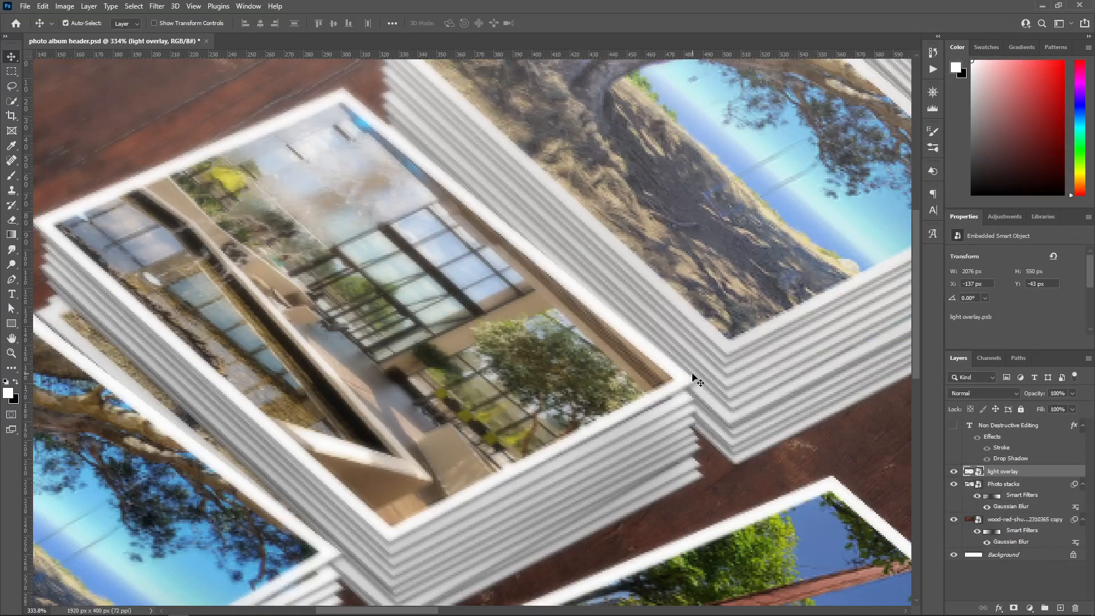
key("ctrl+z")
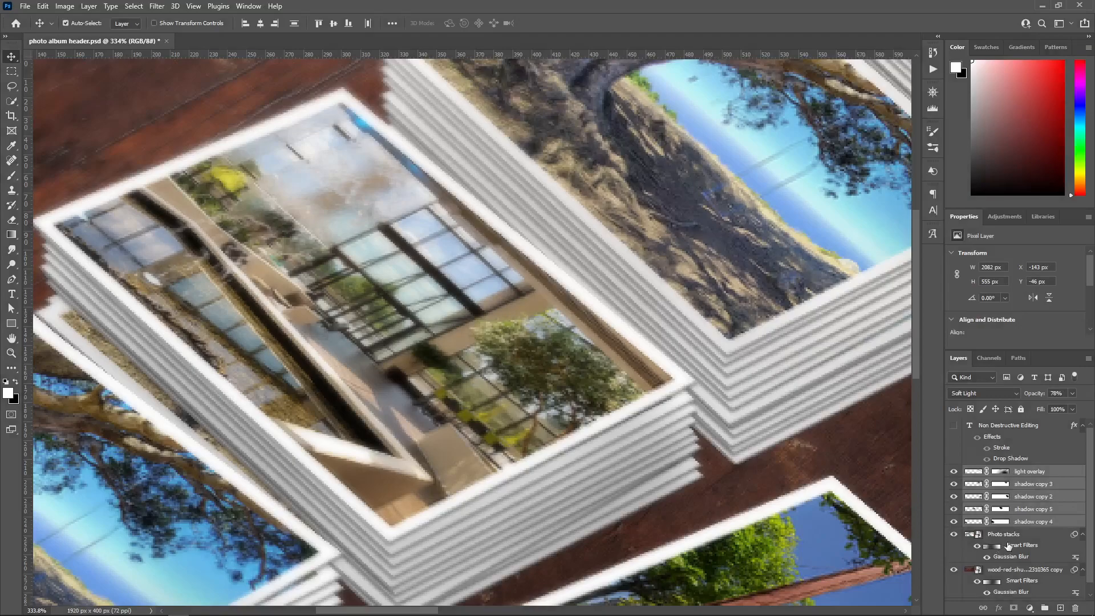
Open the contents of the Photo stacks smart object and look through its layers.
left_click(1015, 536)
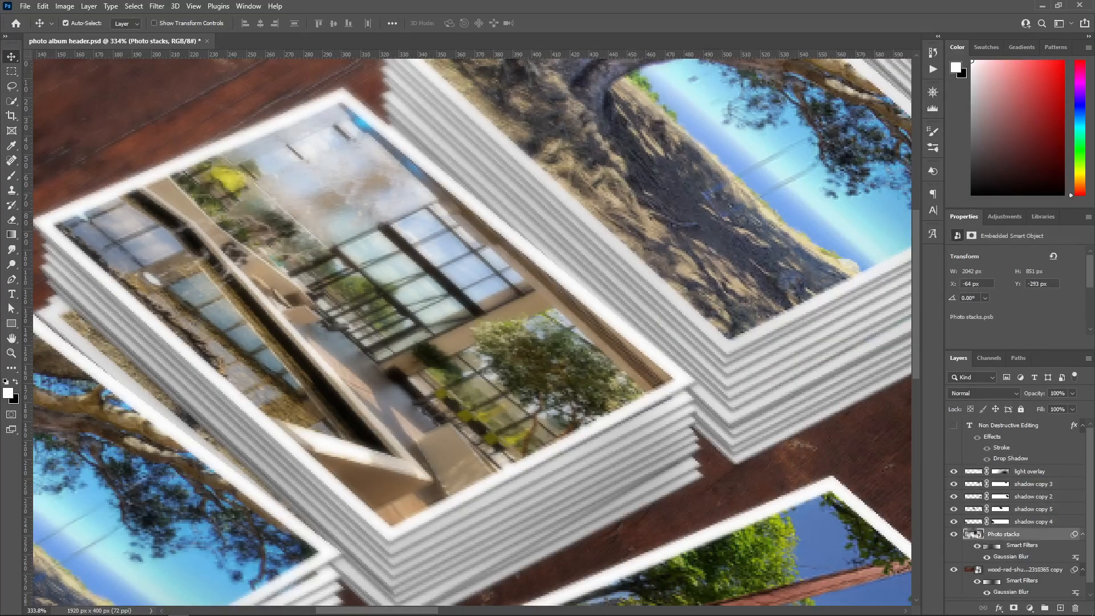
double_click(972, 535)
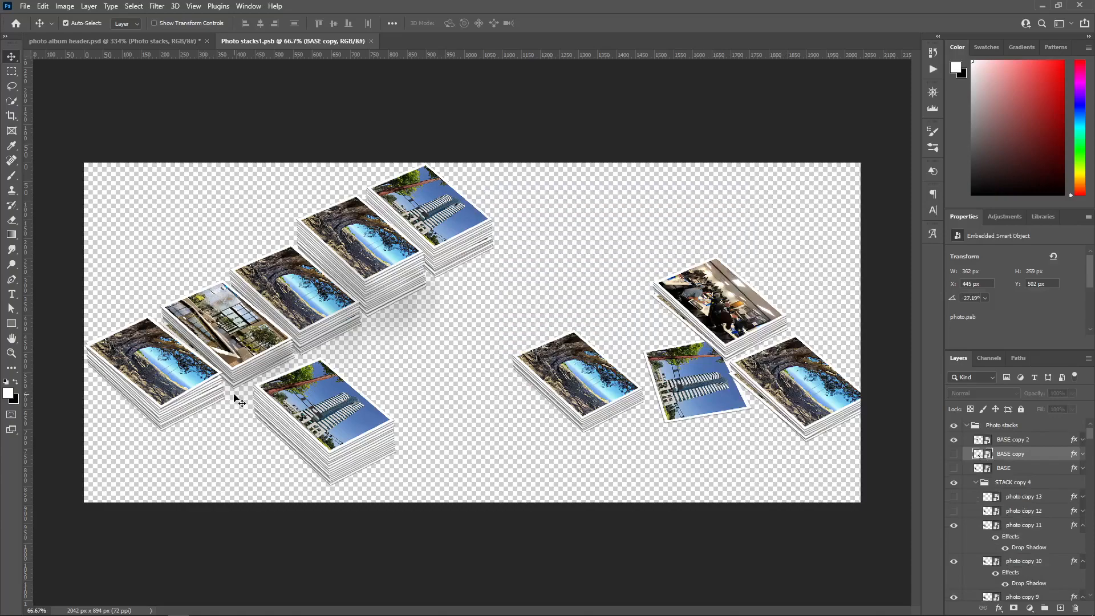
scroll(1050, 509, "down", 1)
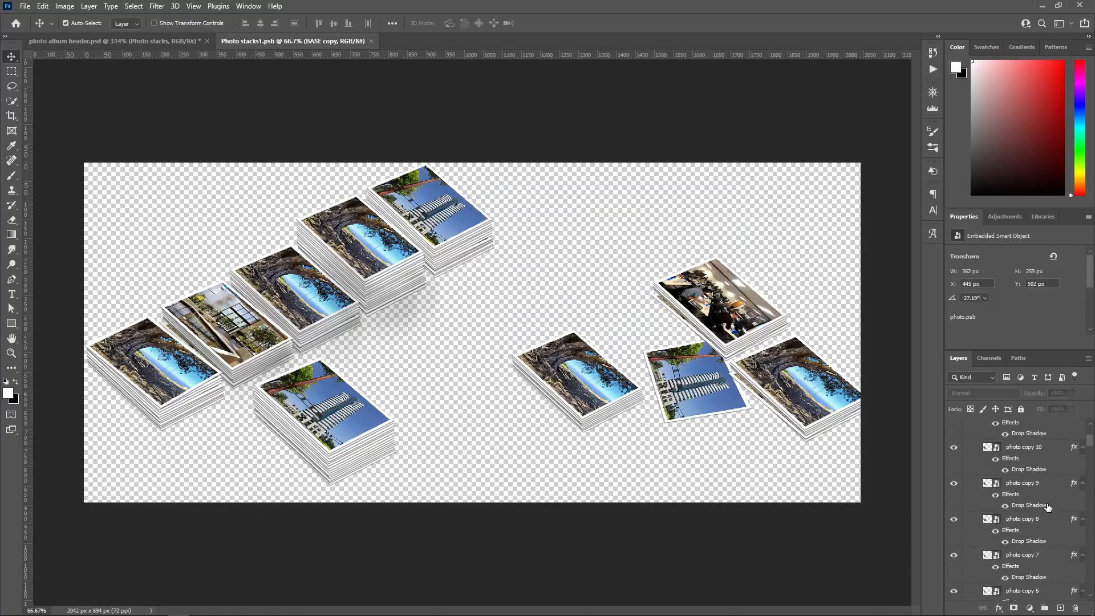
scroll(1048, 509, "up", 1)
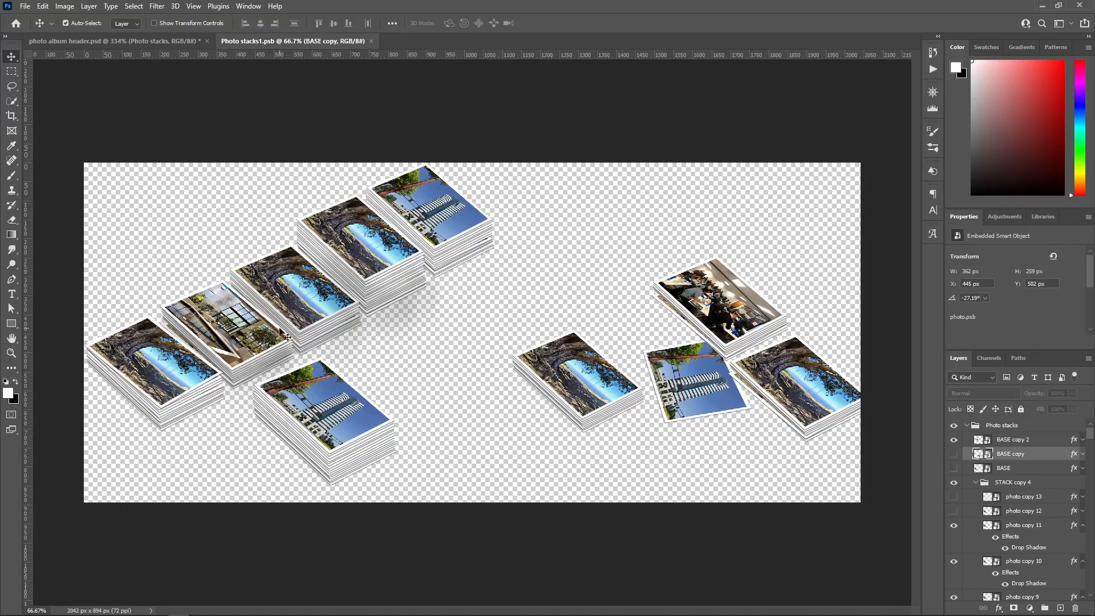
Enlarge the BASE copy 2 building-interior photo proportionally to about 581 × 395 px and shift it slightly over its stack.
left_click(240, 357)
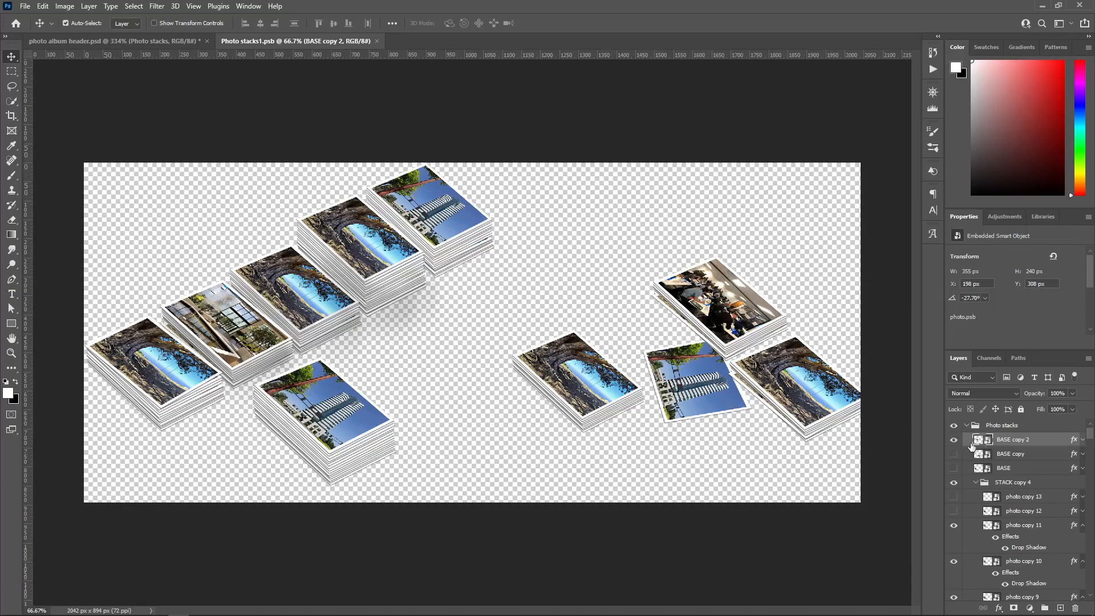
key("z")
left_click_drag(150, 256, 386, 377)
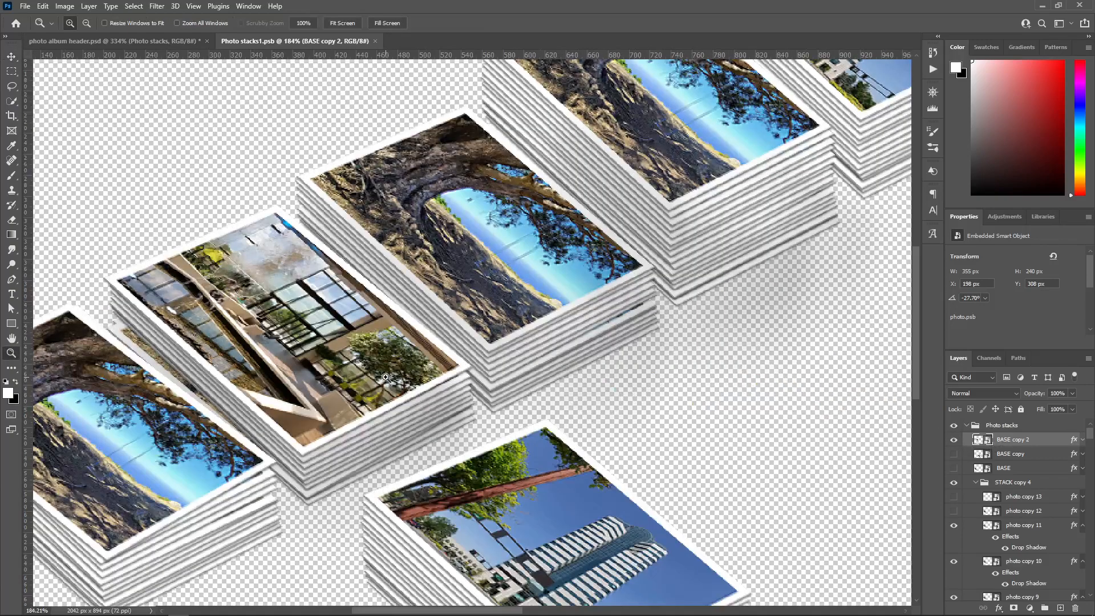
key("ctrl+t")
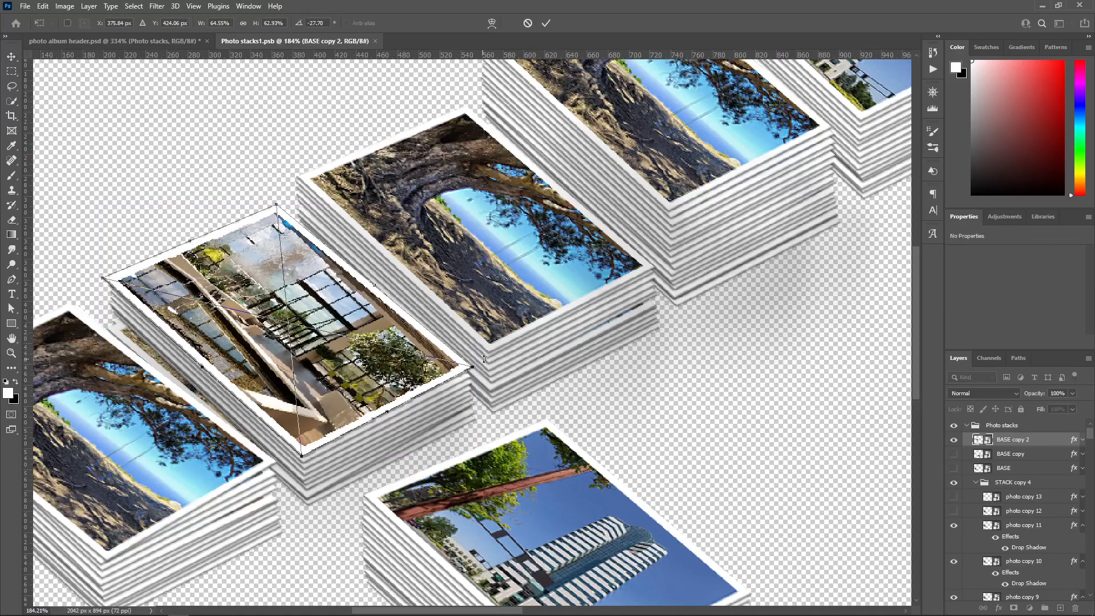
left_click_drag(473, 366, 591, 393)
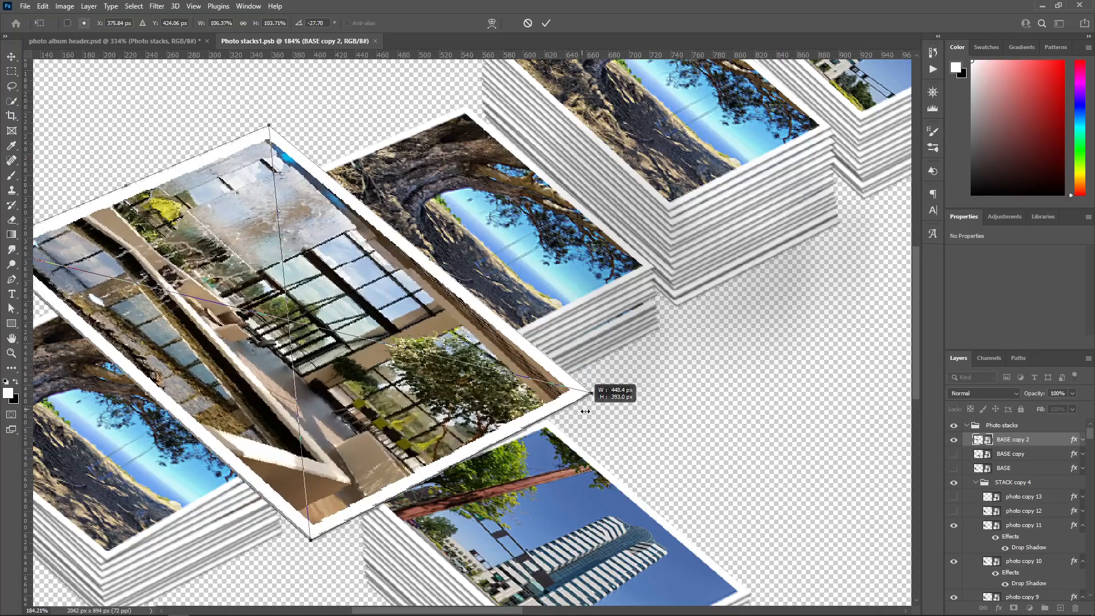
left_click_drag(362, 349, 381, 327)
key("Return")
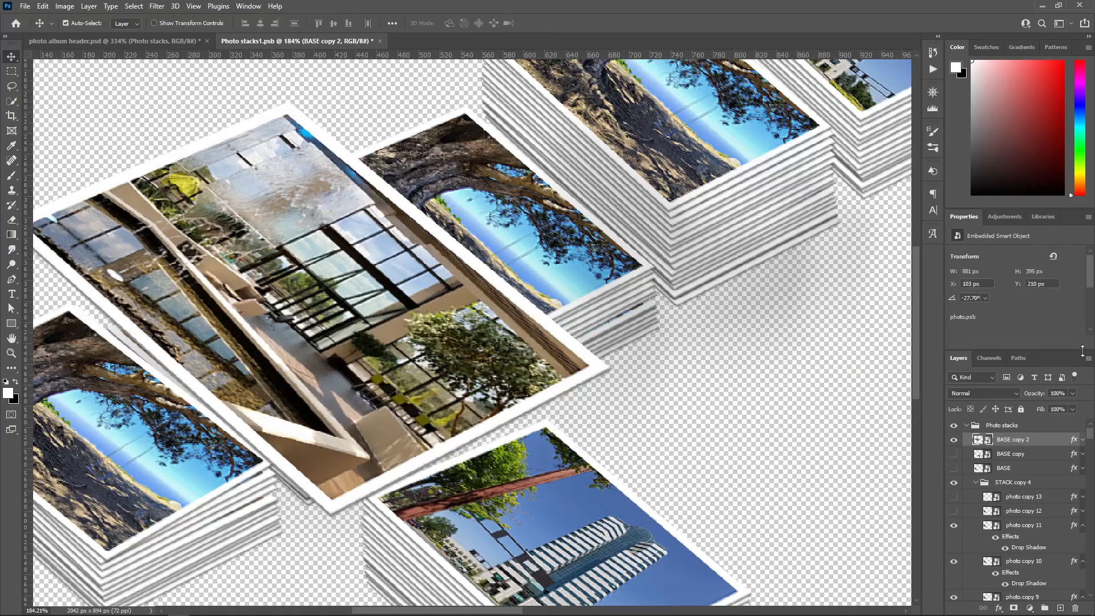
Strengthen the enlarged photo's Drop Shadow with distance 23 px, spread 45% and size 40 px.
key("h")
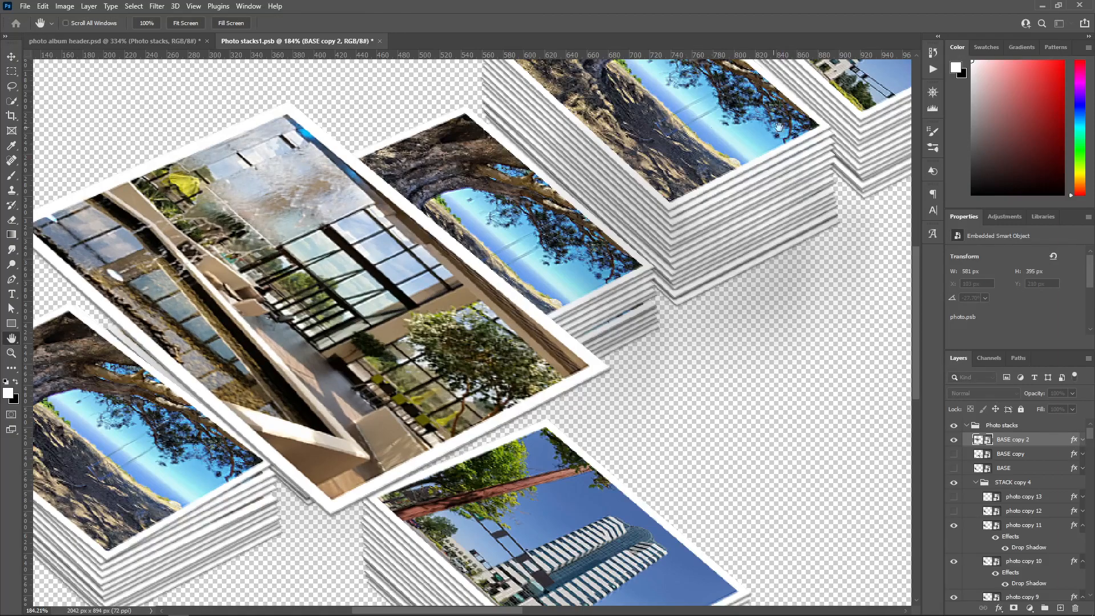
double_click(1045, 440)
left_click_drag(542, 83, 631, 51)
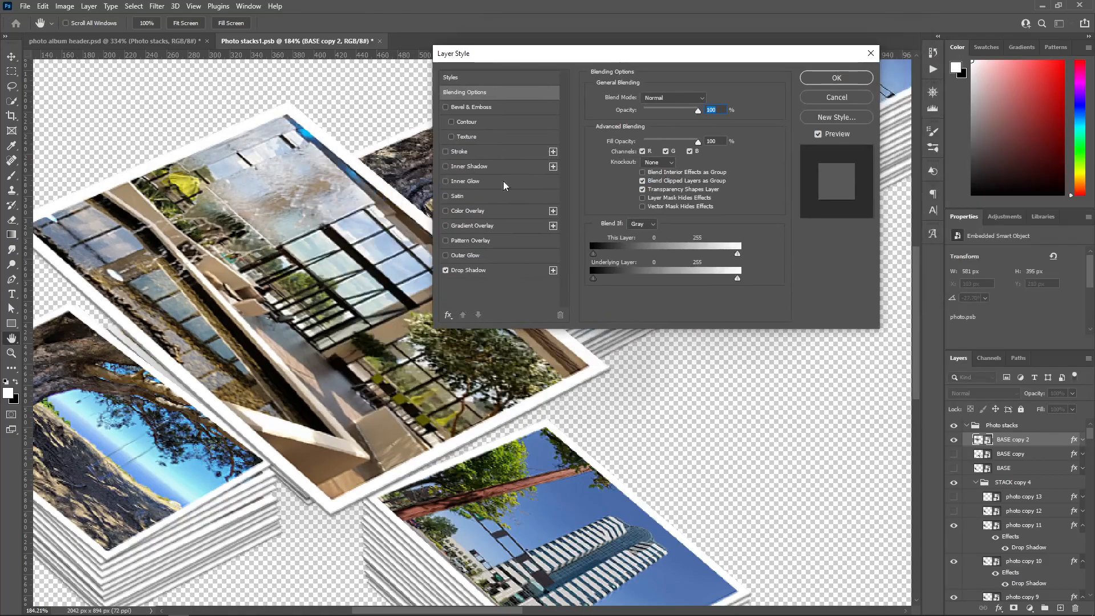
left_click(483, 272)
left_click_drag(644, 150, 640, 175)
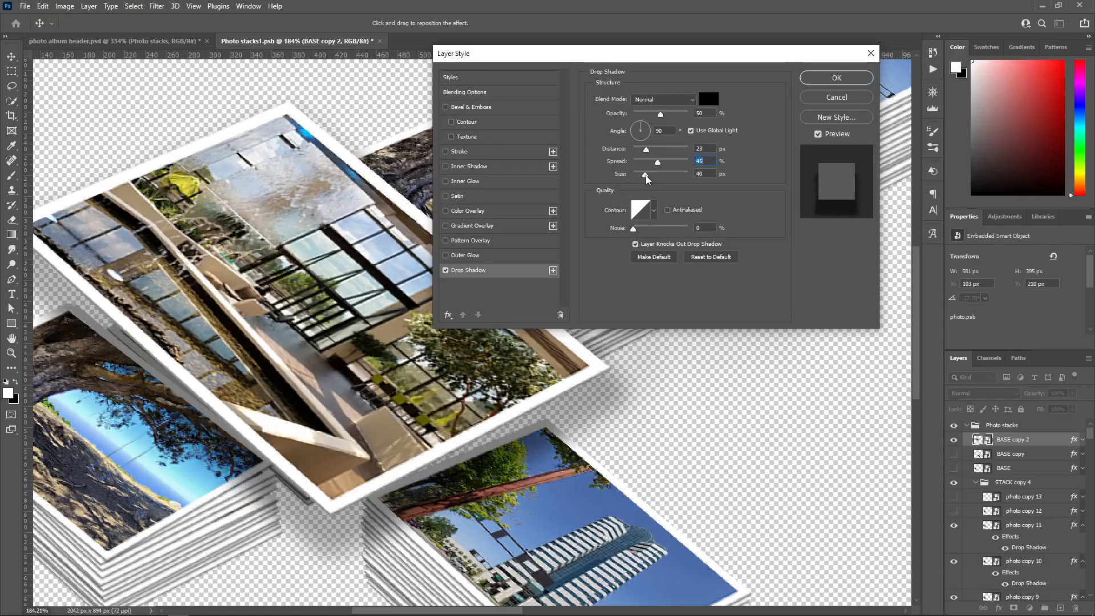
left_click(837, 79)
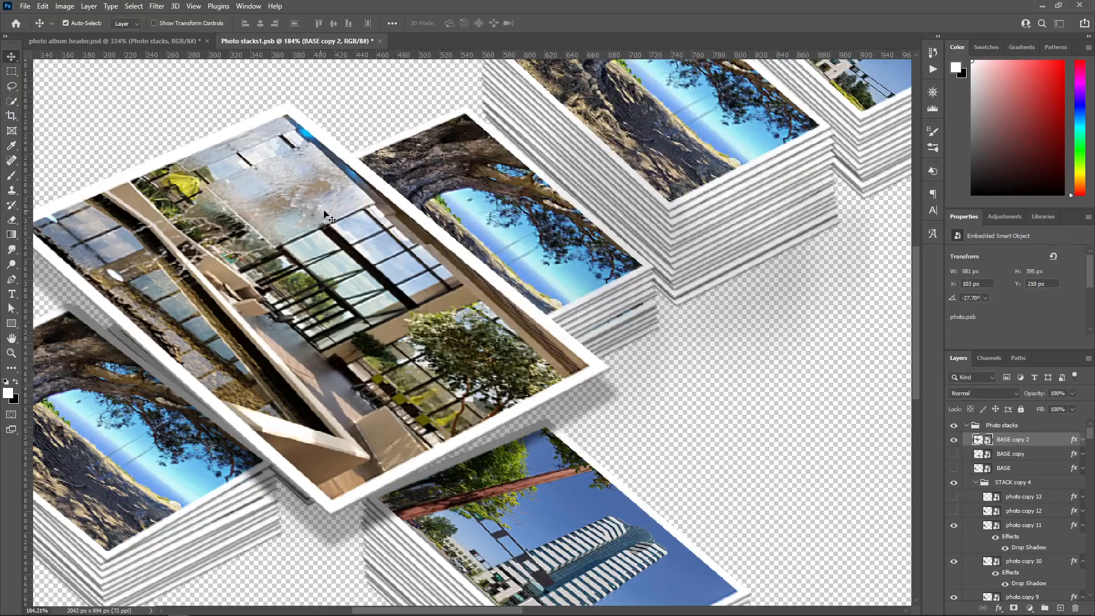
Save the smart object contents and switch back to the photo album header document, showing the whole image.
key("ctrl+s")
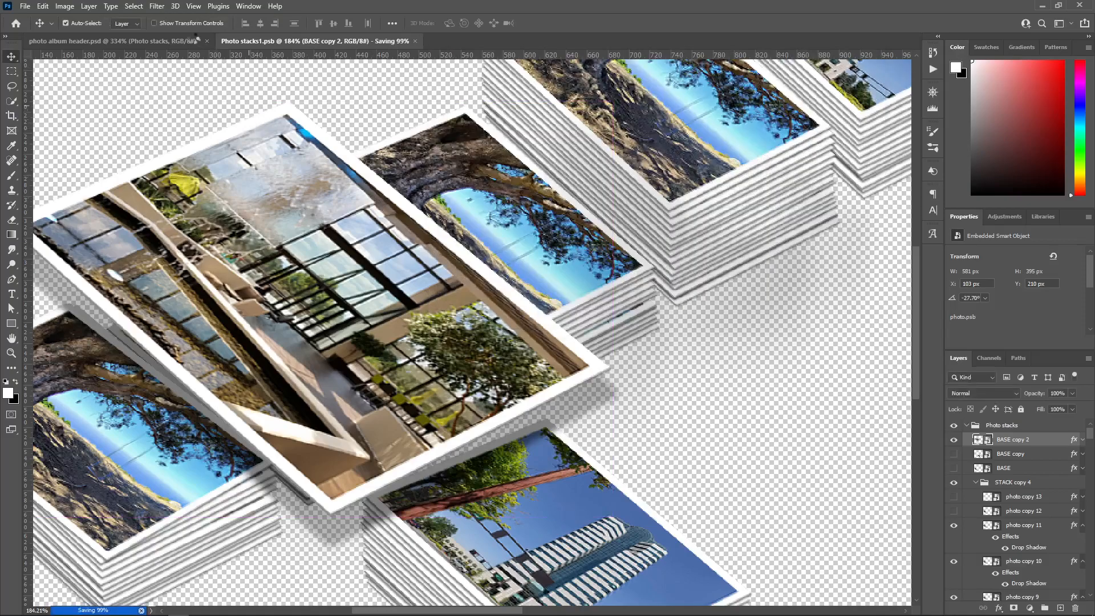
left_click(171, 42)
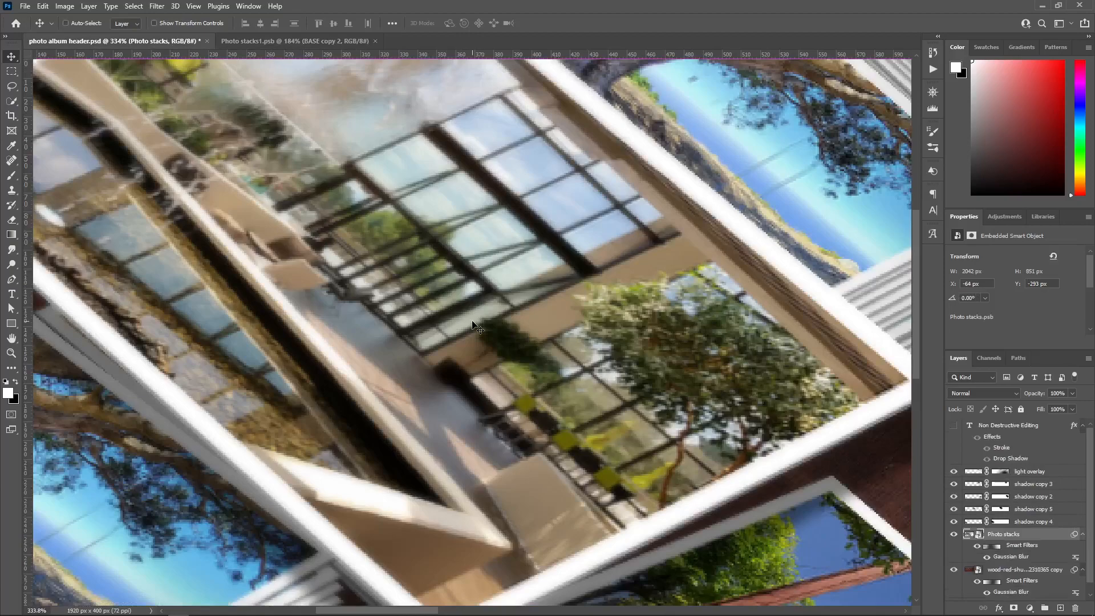
key("ctrl+0")
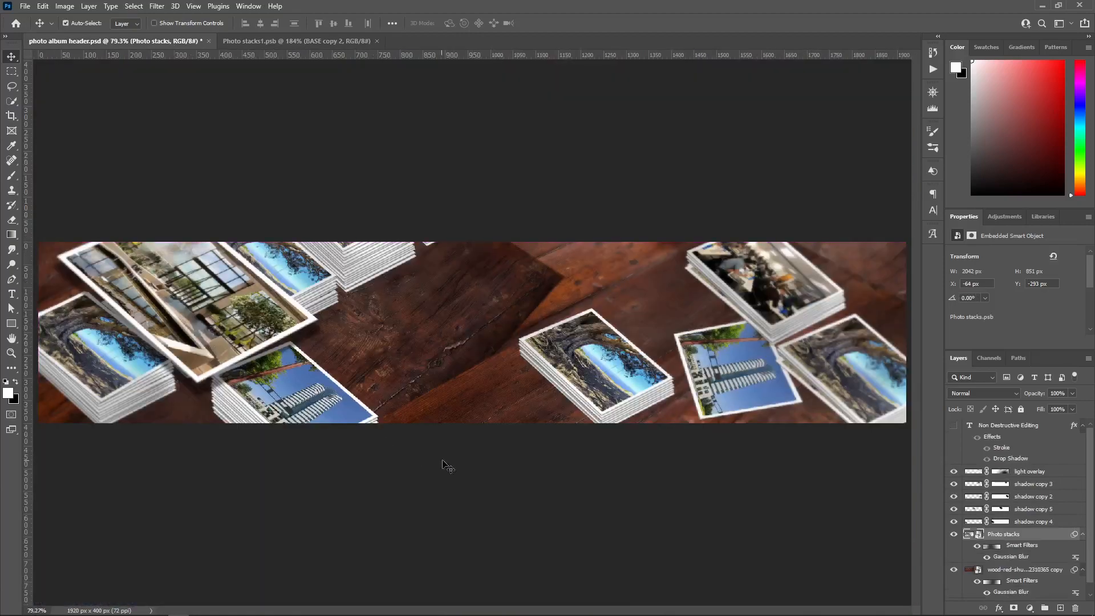
Compare the header with and without the Photo stacks layer, leaving the layer shown.
left_click(954, 535)
left_click(954, 535)
left_click(955, 535)
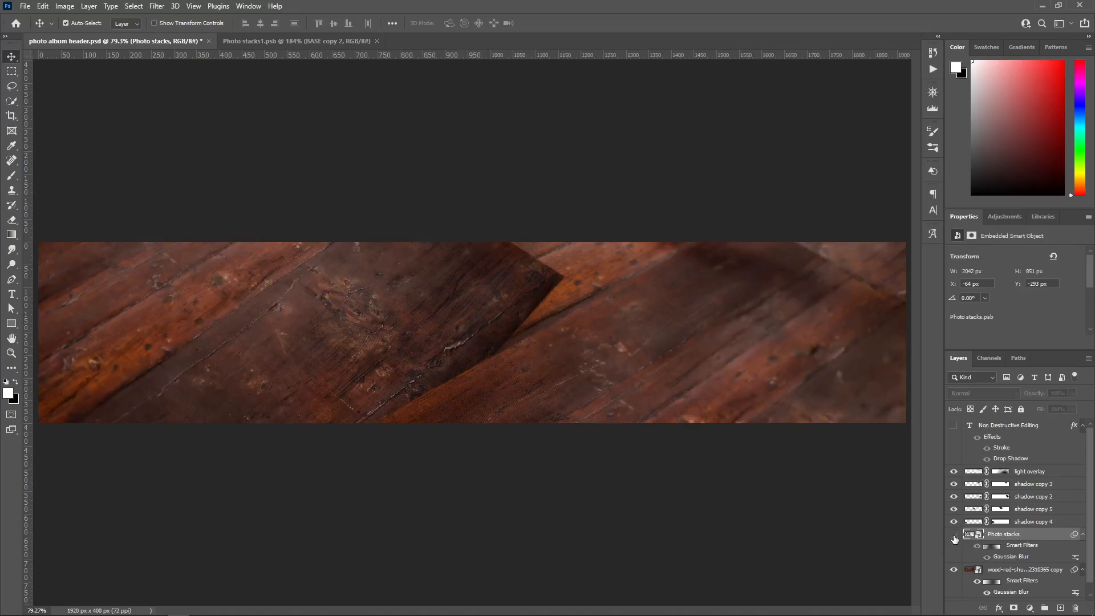
left_click(954, 535)
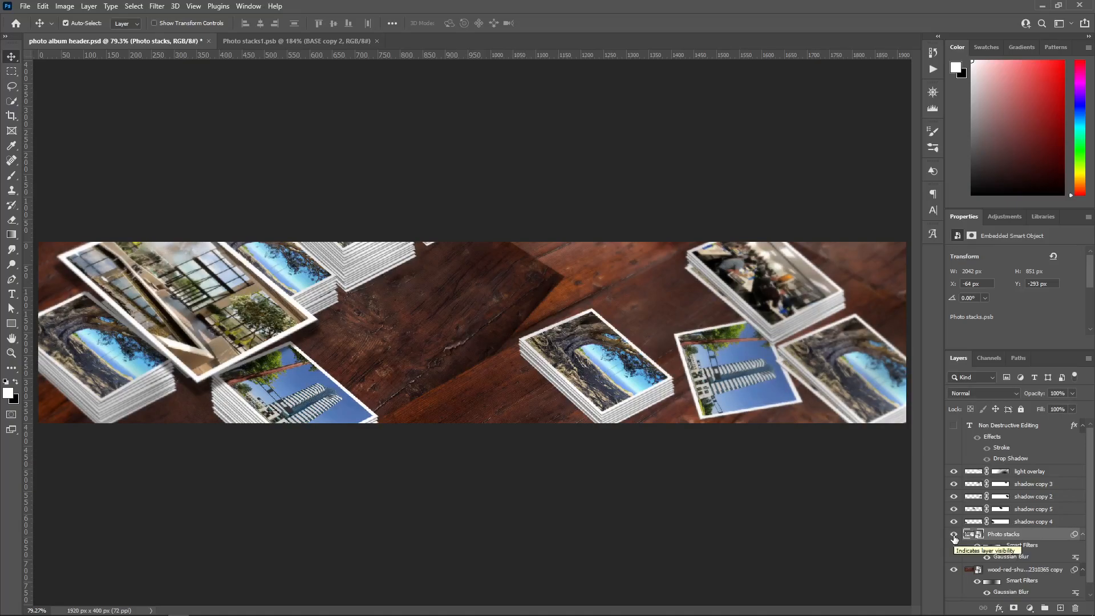
left_click(1007, 472)
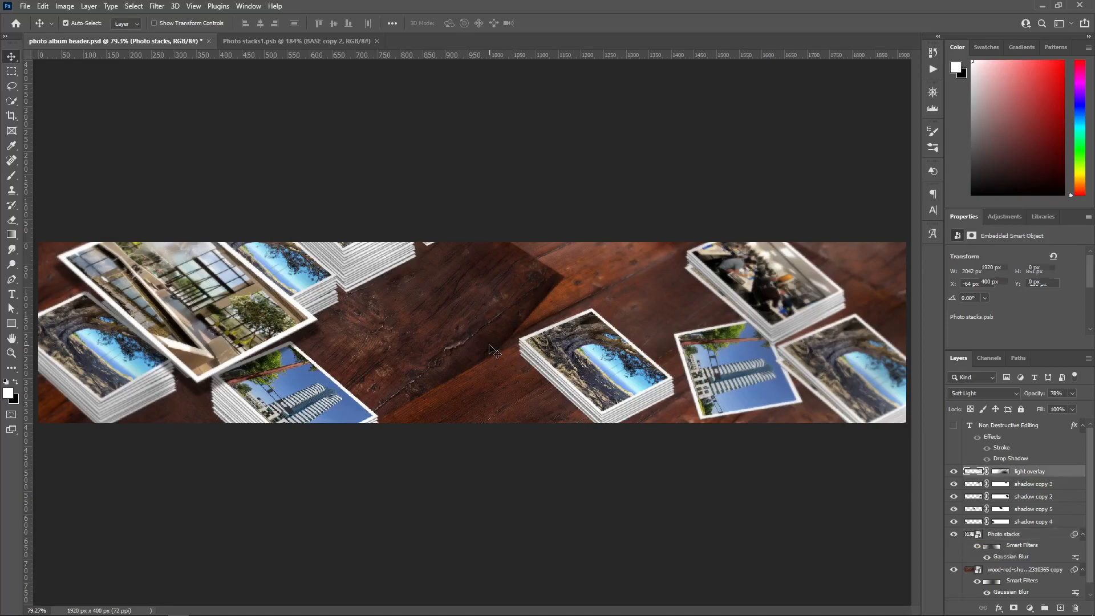
left_click(1010, 532)
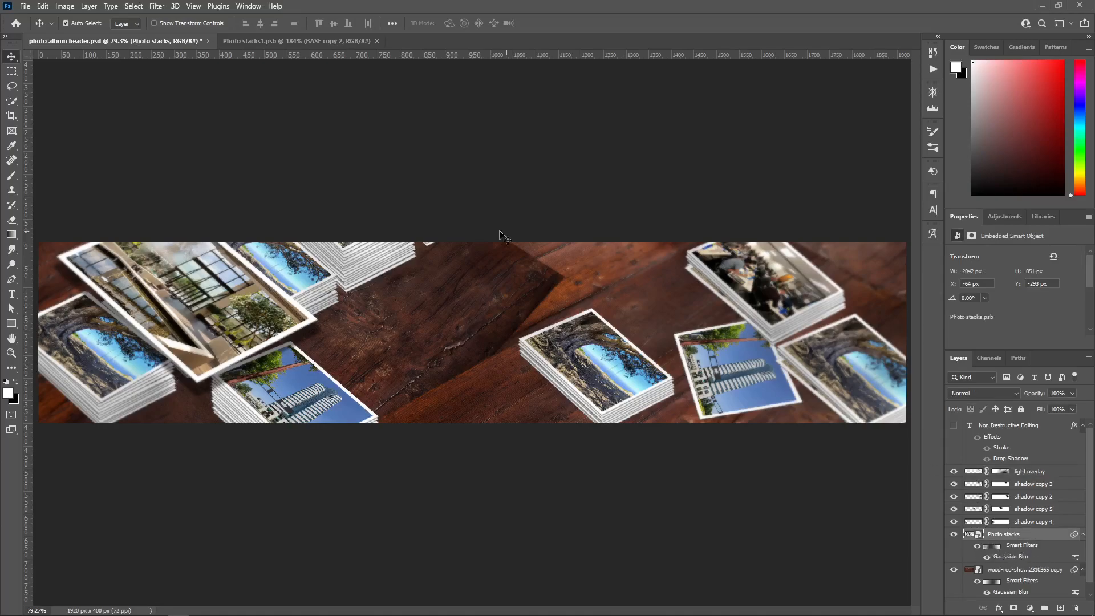
left_click(156, 6)
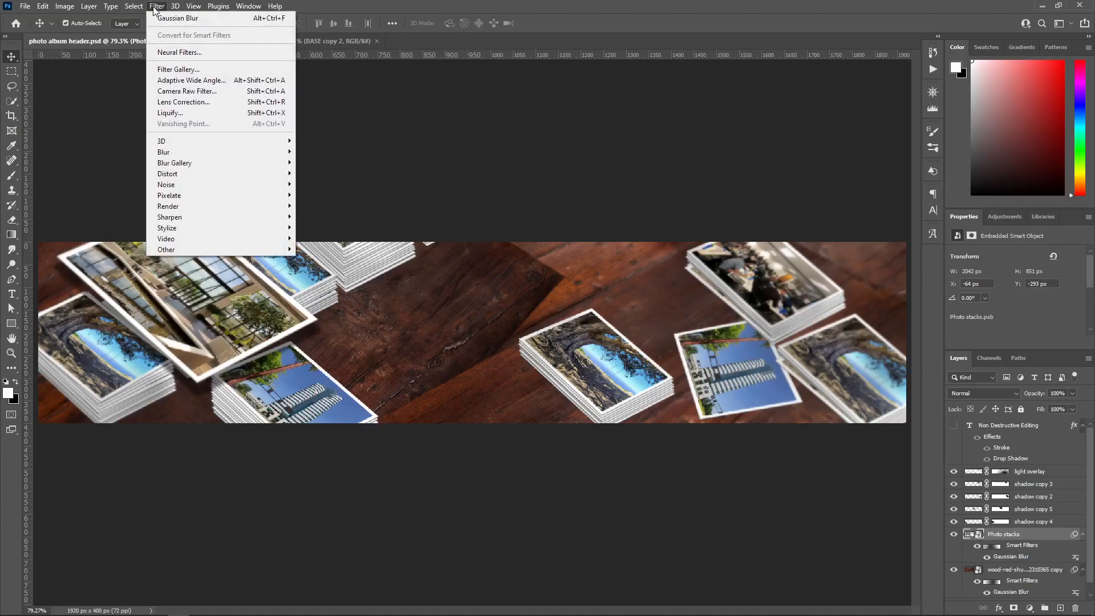
mouse_move(172, 151)
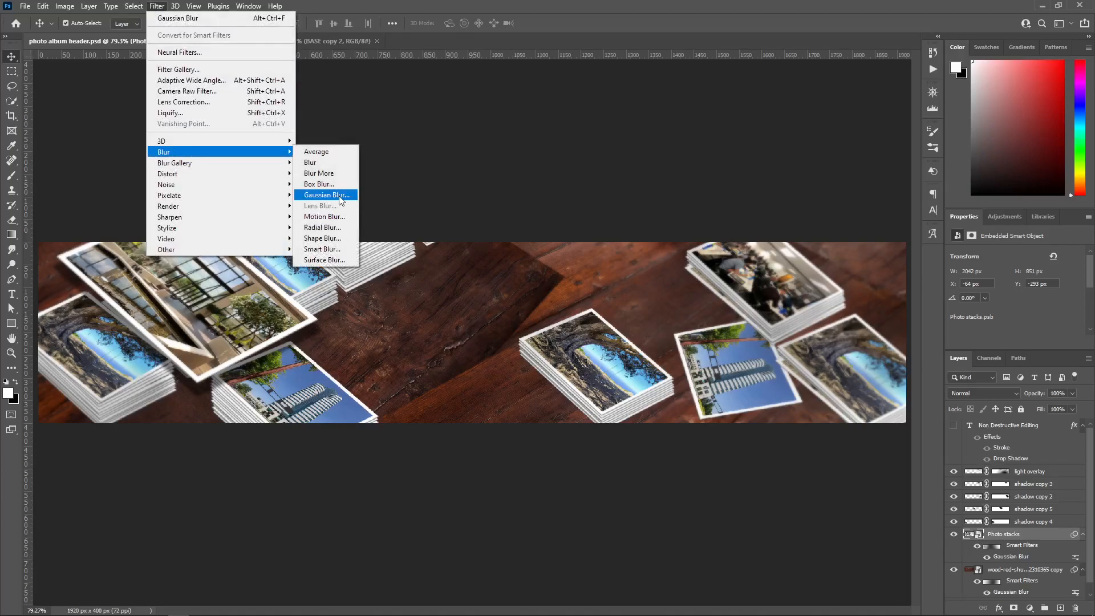
left_click(233, 299)
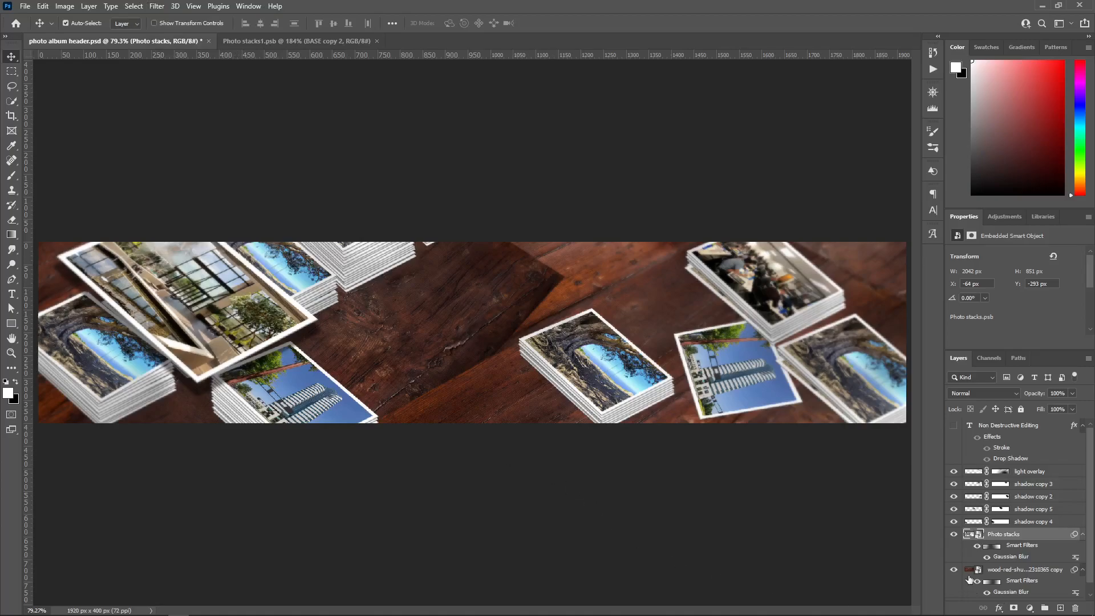
Examine the overlapping photos at the header's left end with the Photo stacks layer's Gaussian Blur on and off, leaving it on.
key("z")
left_click_drag(25, 236, 108, 253)
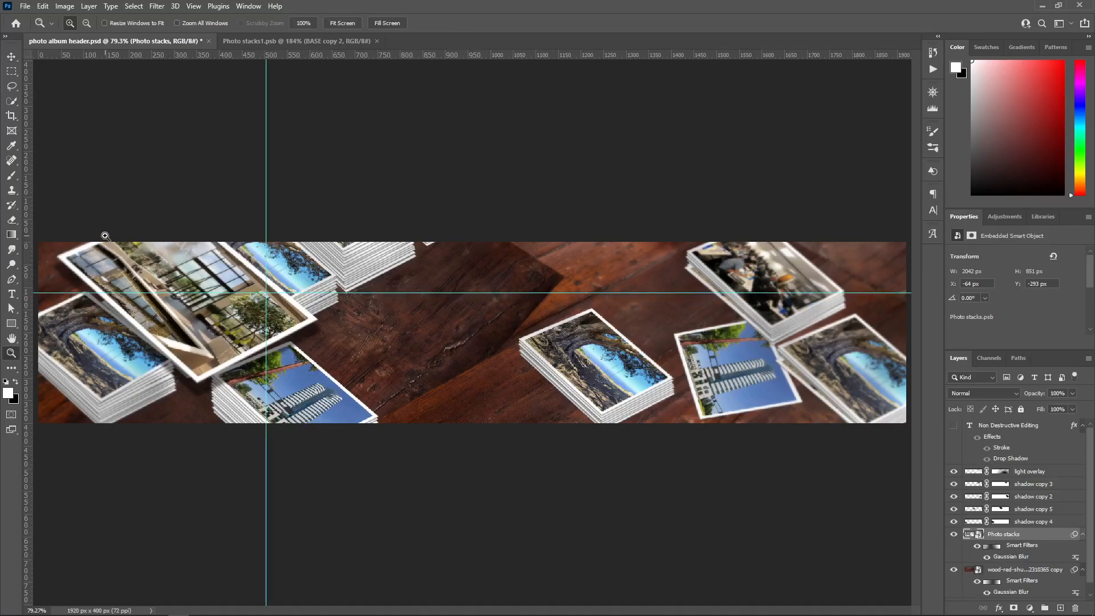
key("ctrl+z")
left_click_drag(127, 213, 171, 357)
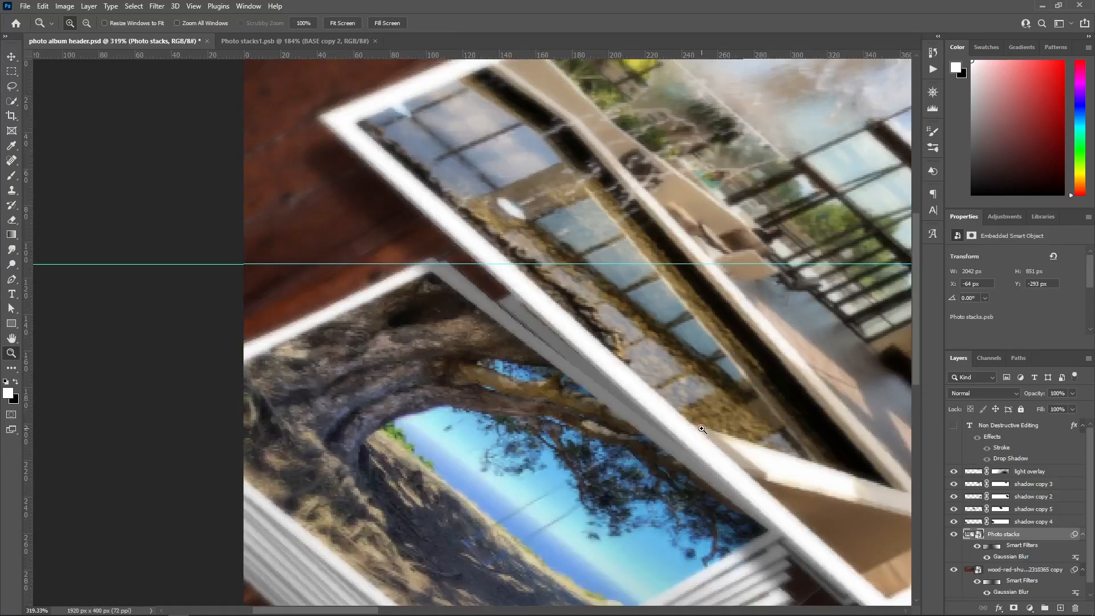
key("v")
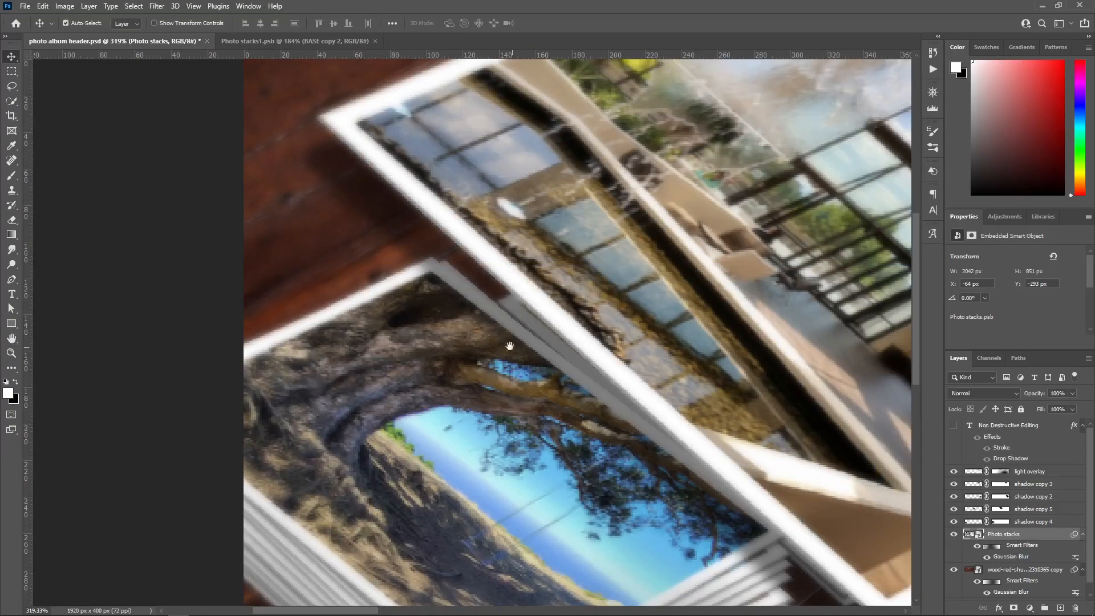
scroll(491, 341, "down", 1)
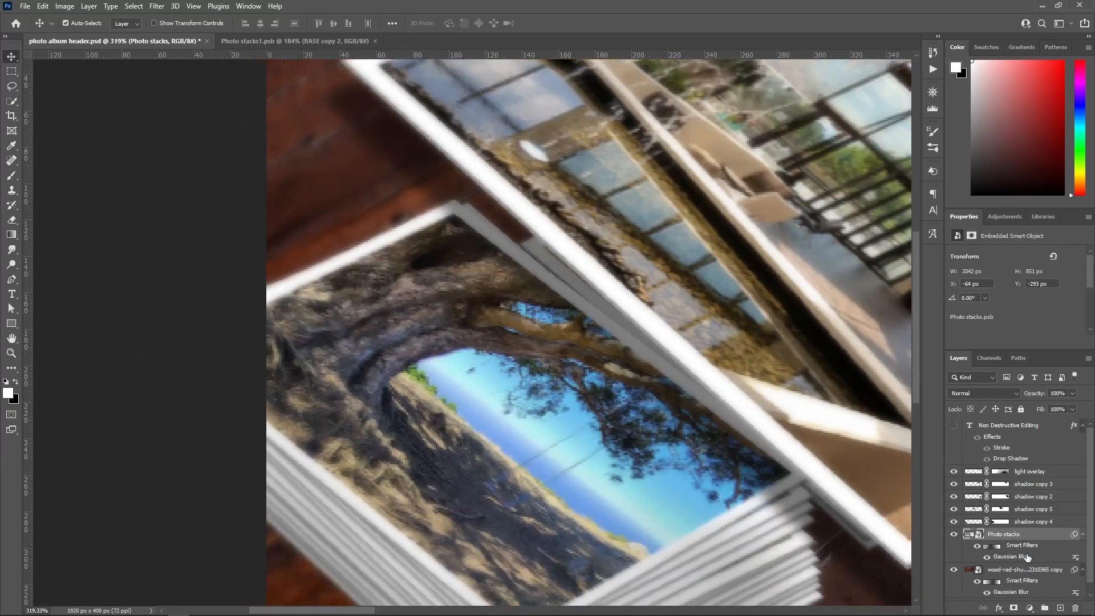
left_click(986, 558)
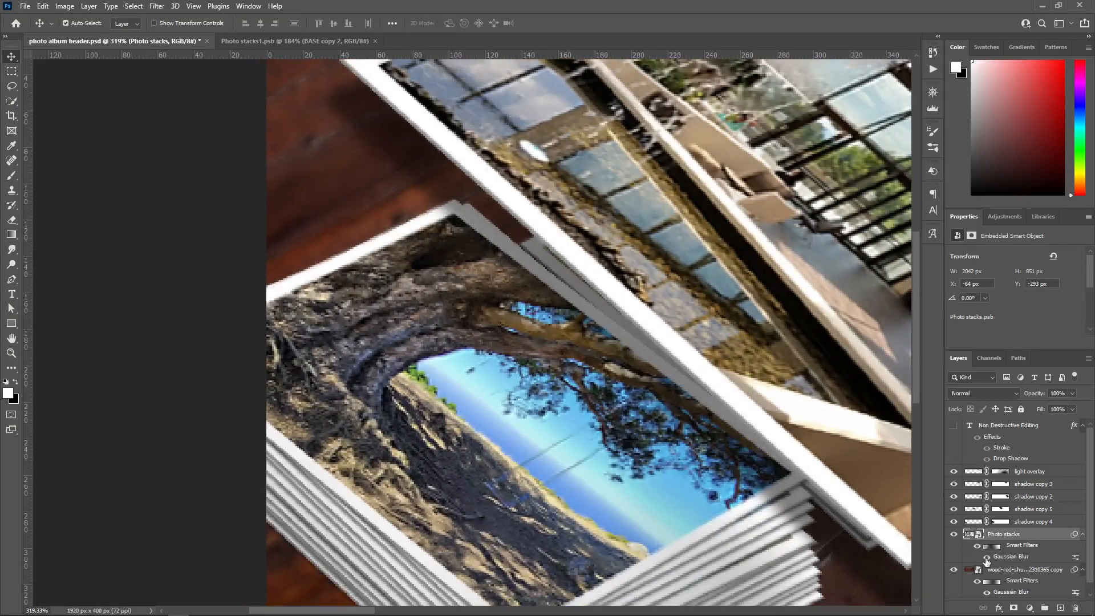
left_click(986, 558)
left_click(986, 558)
left_click(987, 558)
left_click(987, 558)
left_click(987, 558)
Try a radius of 3.3 pixels for the Gaussian Blur smart filter on the Photo stacks layer.
double_click(1075, 557)
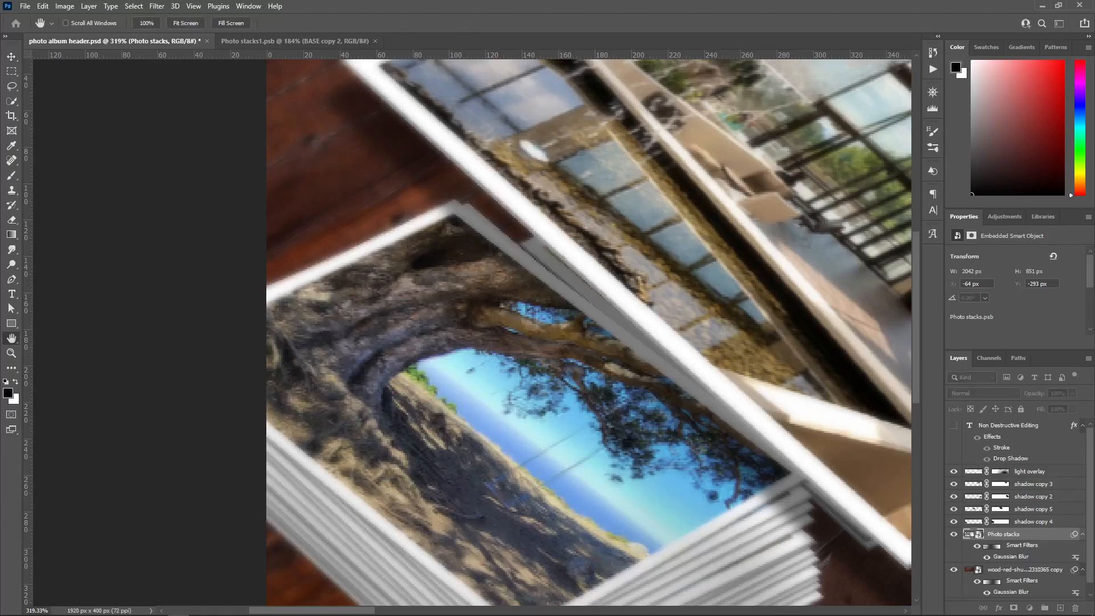
double_click(1013, 561)
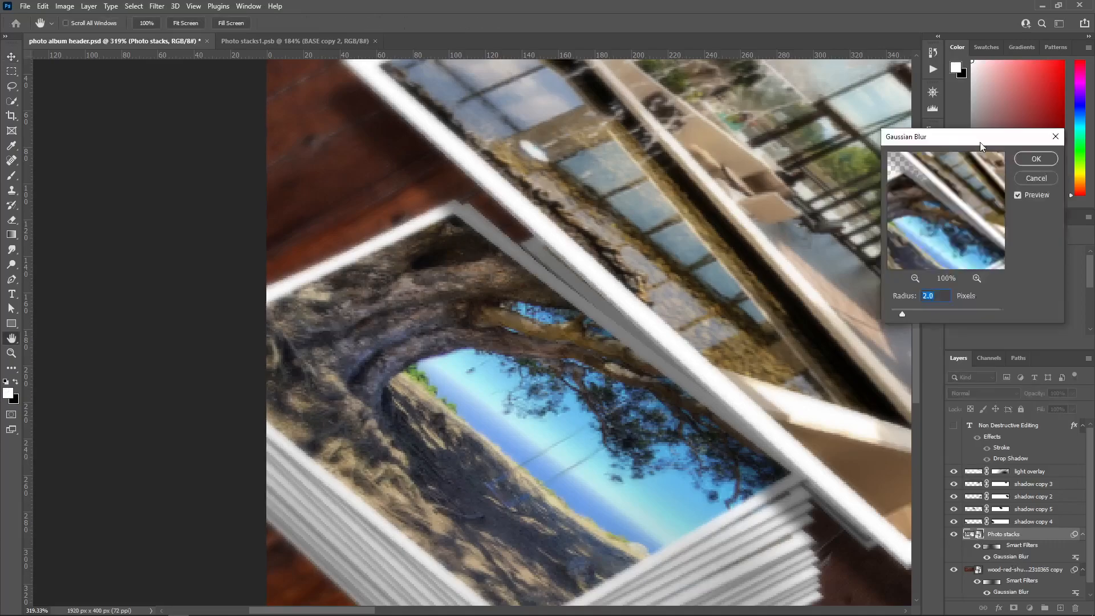
mouse_move(643, 306)
left_mouse_down()
mouse_move(655, 306)
mouse_move(634, 303)
mouse_move(644, 307)
left_mouse_up()
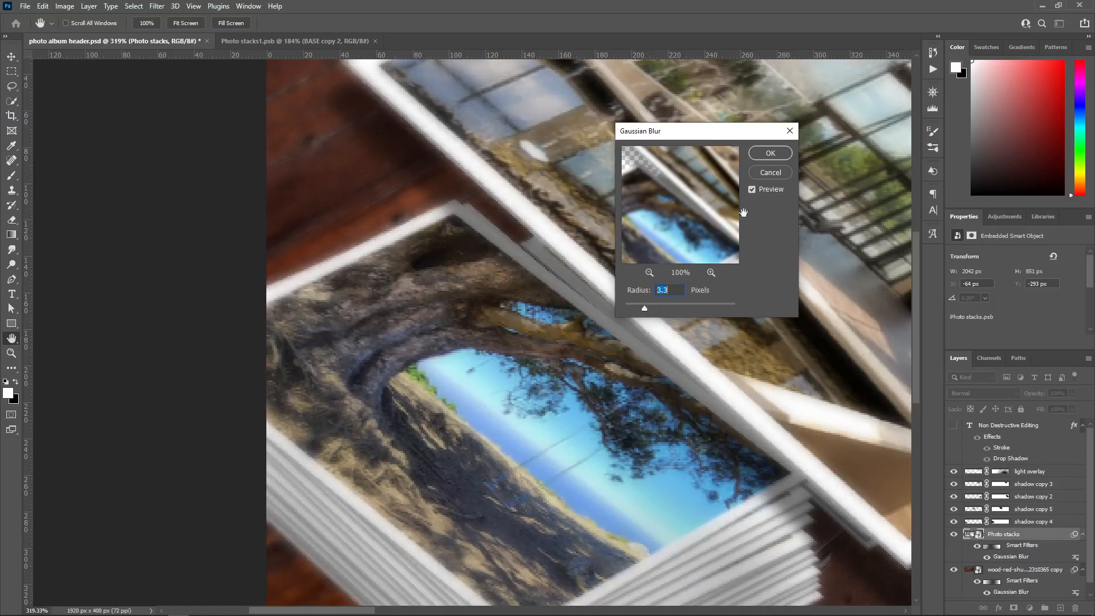
left_click(776, 172)
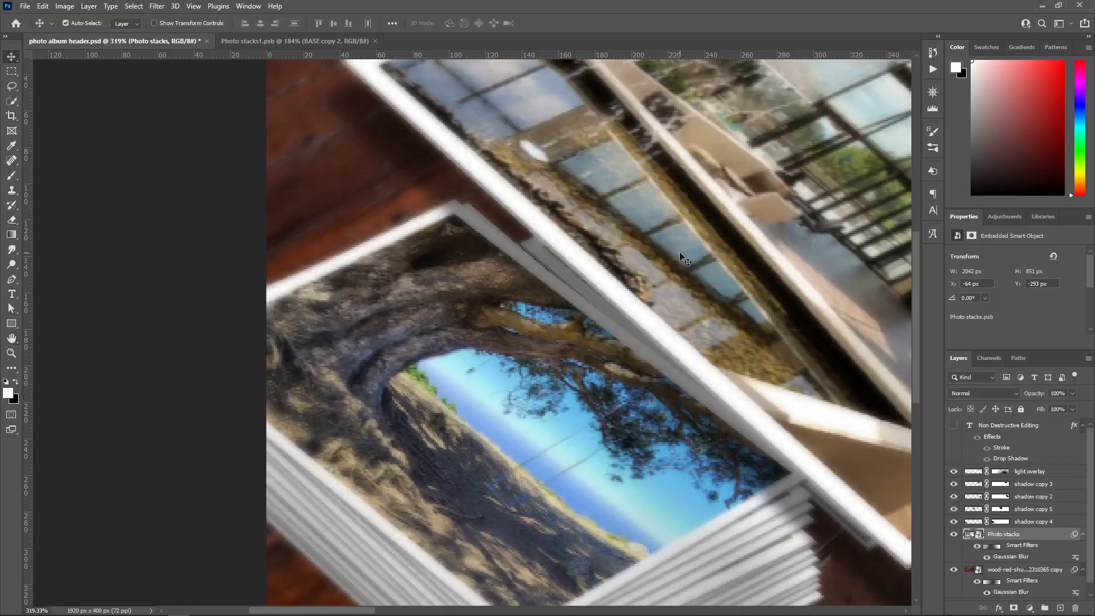
Undo the BASE copy 2 photo's enlargement in Photo stacks1.psb, save the contents and return to the whole photo album header.
key("ctrl+0")
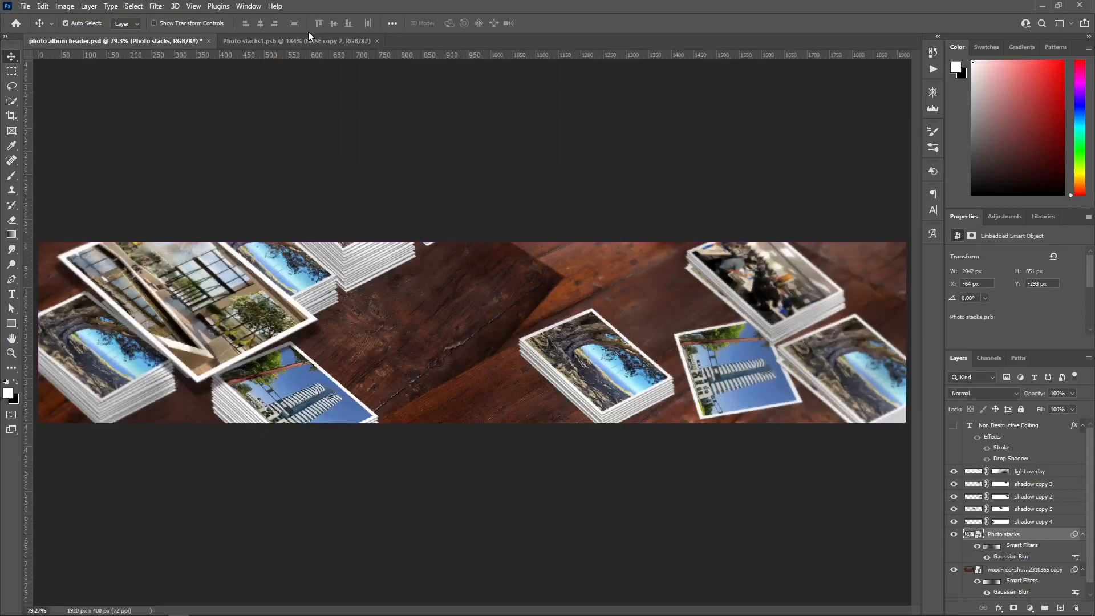
left_click(295, 39)
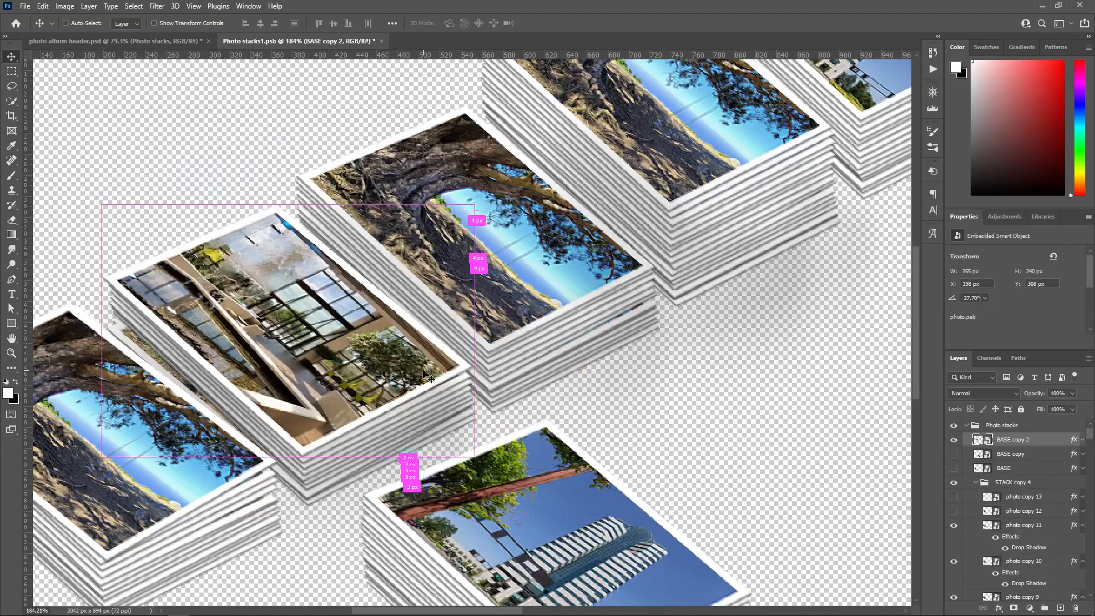
key("ctrl+s")
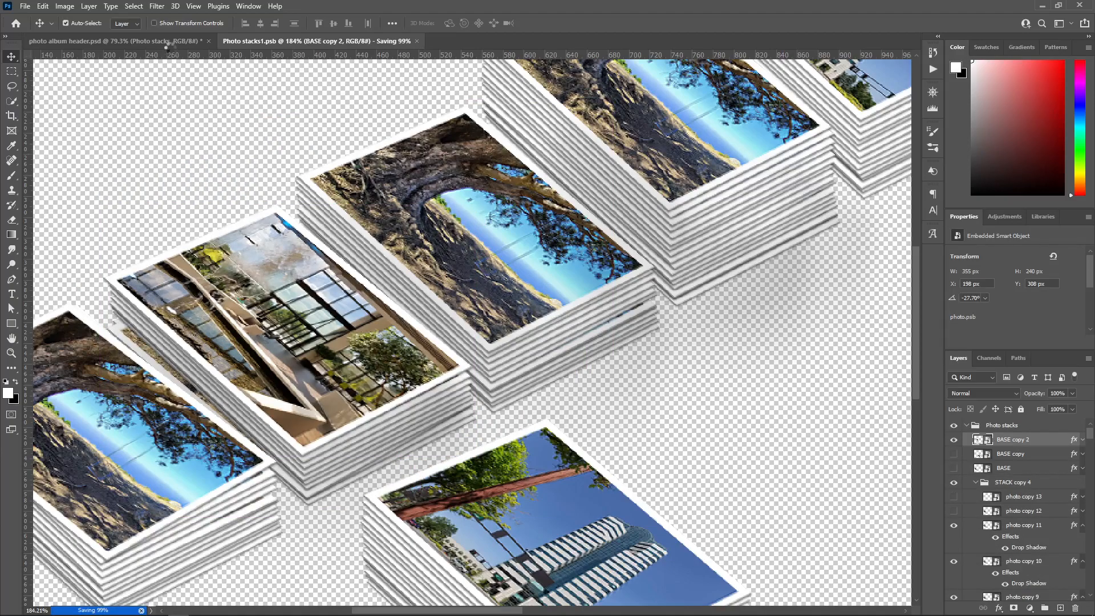
left_click(171, 39)
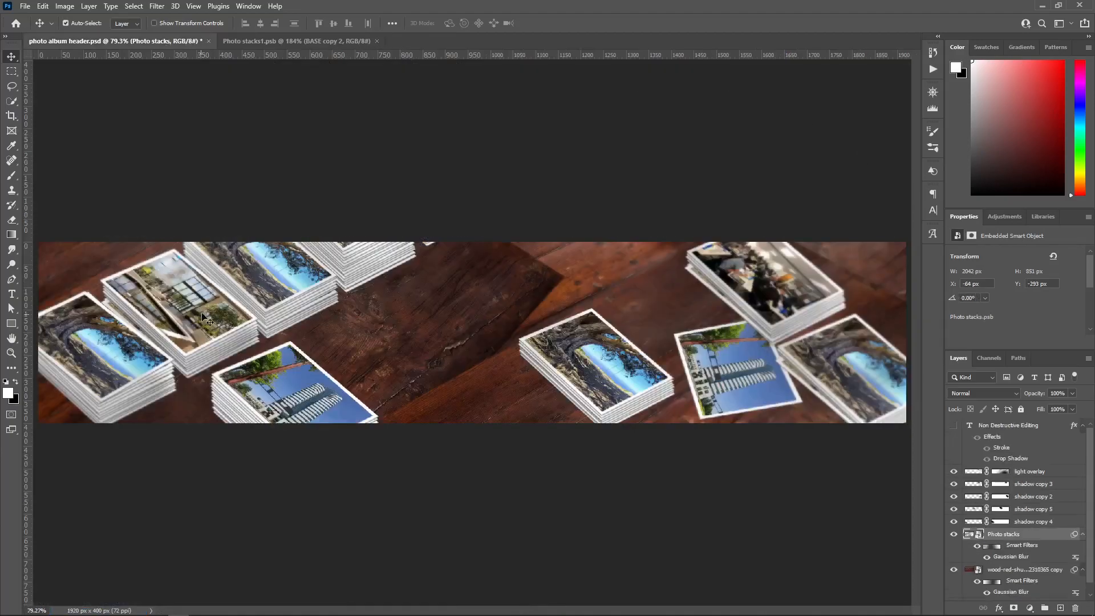
Open the contents of the BASE copy 2 smart object in Photo stacks1.psb and select its building-interior photo layer.
left_click(327, 38)
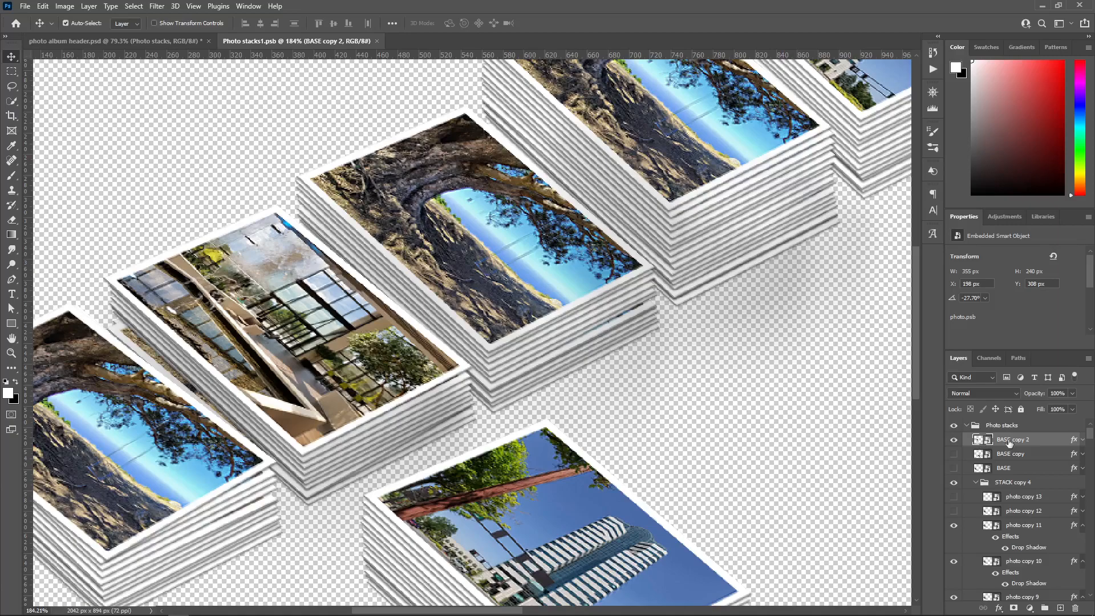
double_click(981, 441)
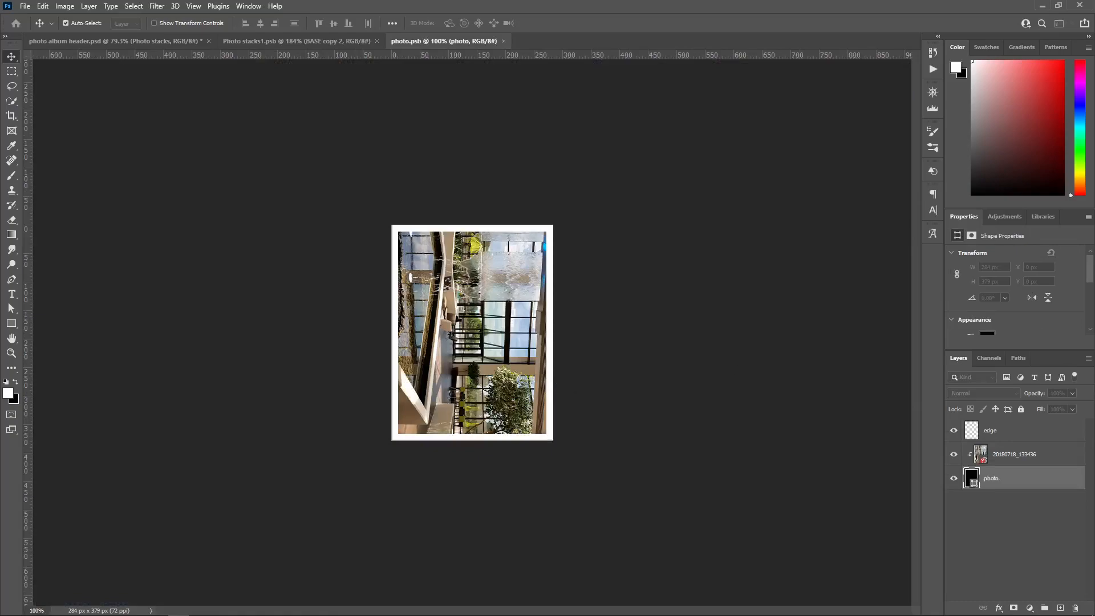
left_click(507, 299)
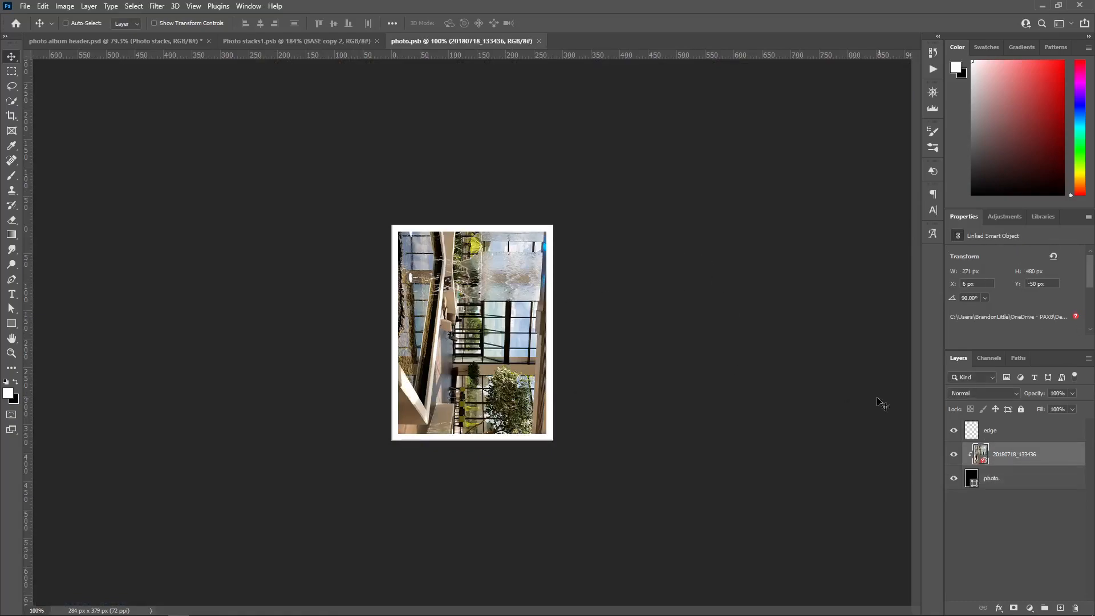
Add a solid red layer above the building-interior photo in photo.psb, clipped to the photo frame, and save the contents.
key("ctrl")
left_click(1061, 608)
left_click(1062, 61)
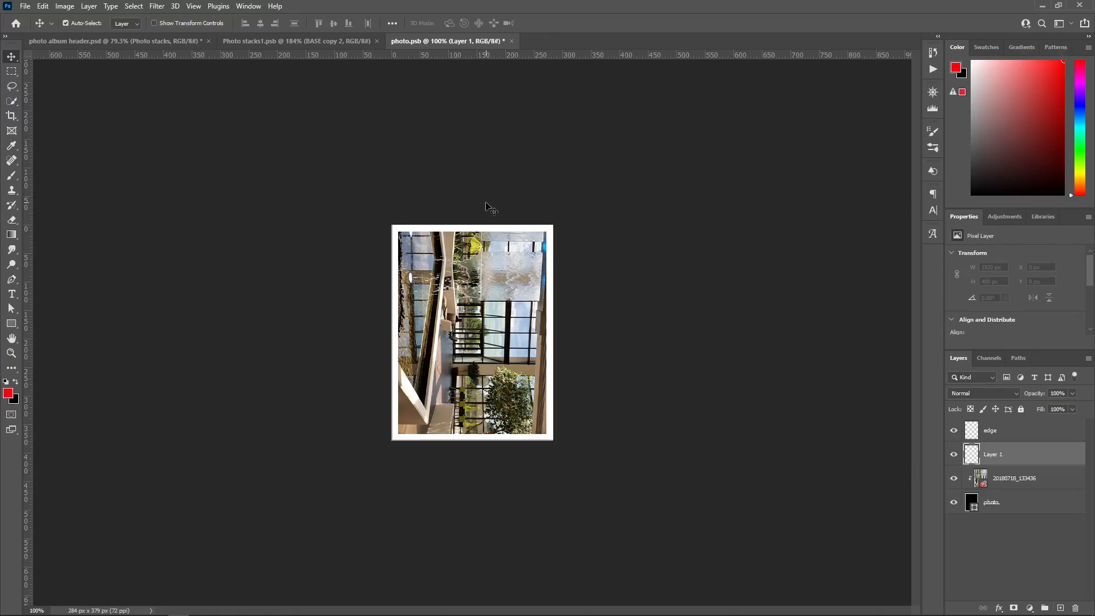
key("alt+BackSpace")
key("ctrl+s")
mouse_move(1007, 469)
left_mouse_down()
mouse_move(1021, 474)
mouse_move(1025, 459)
left_mouse_up()
left_click(1025, 460, "alt")
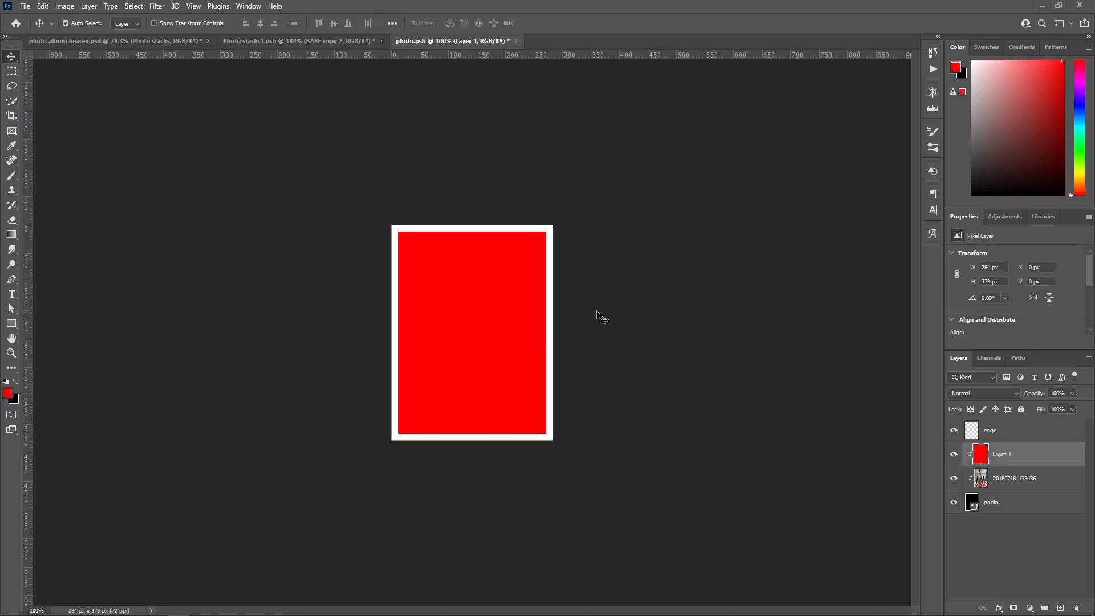
Save Photo stacks1.psb with the red photo and return to the photo album header document.
left_click(270, 42)
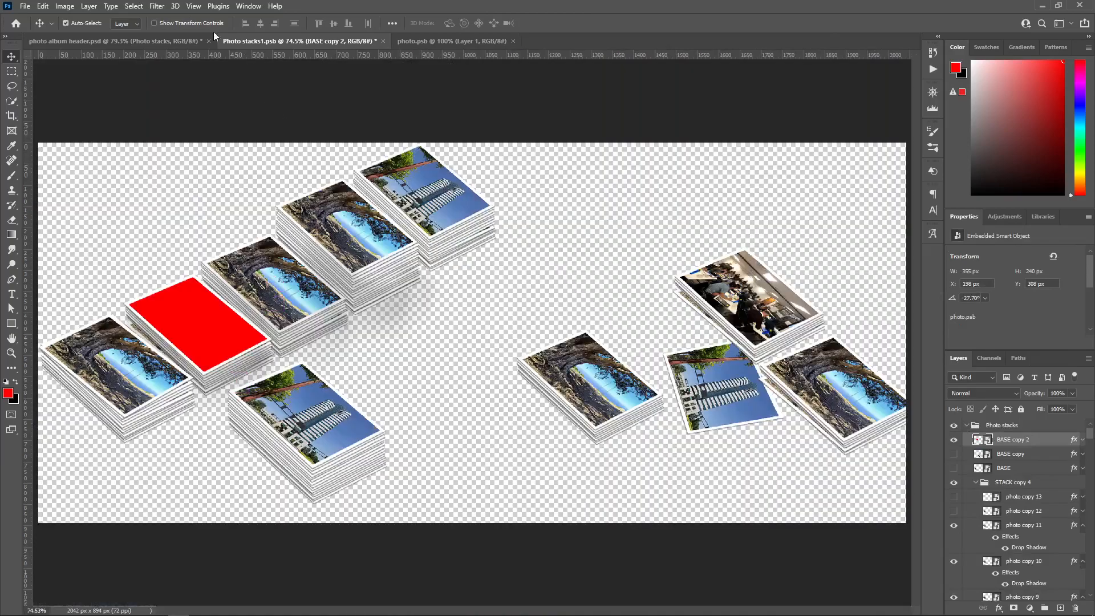
key("ctrl+s")
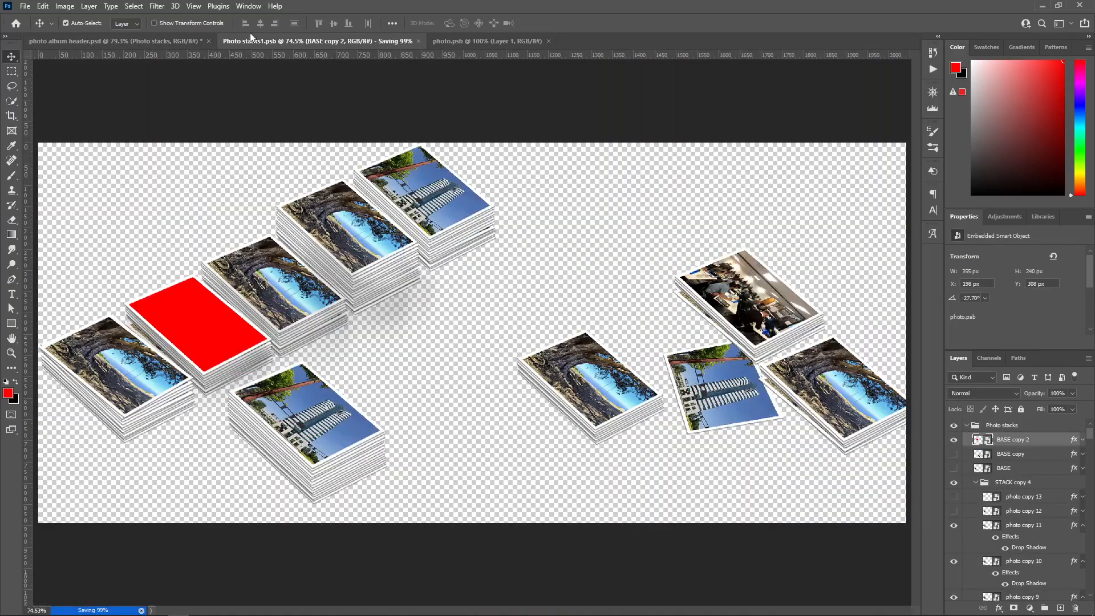
left_click(177, 43)
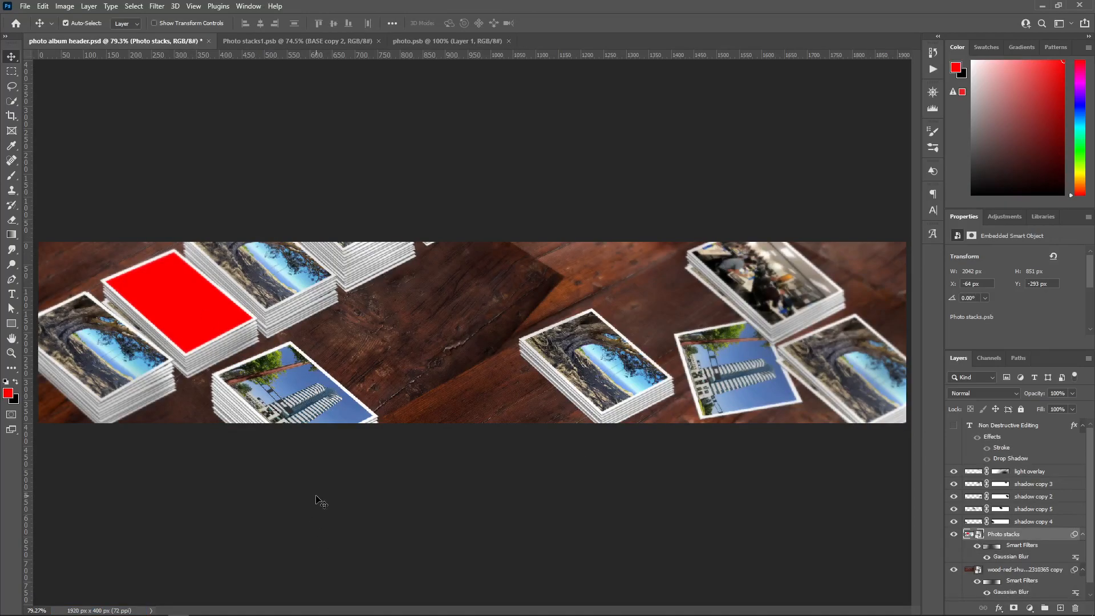
Delete the red layer from photo.psb, save and close it, and save Photo stacks1.psb before returning to the photo album header.
left_click(451, 41)
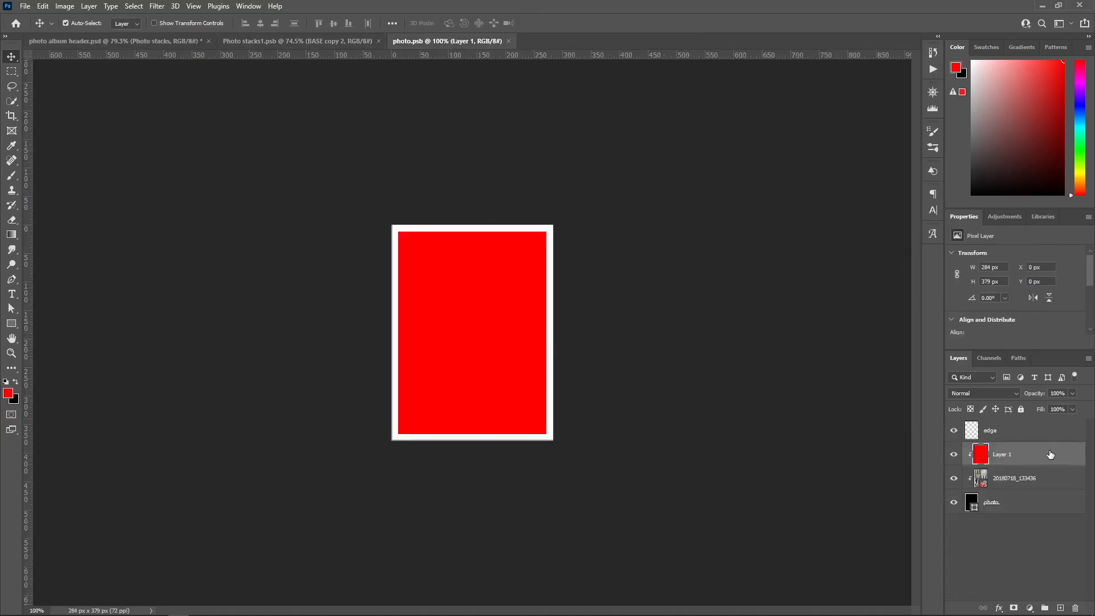
key("Delete")
key("ctrl+s")
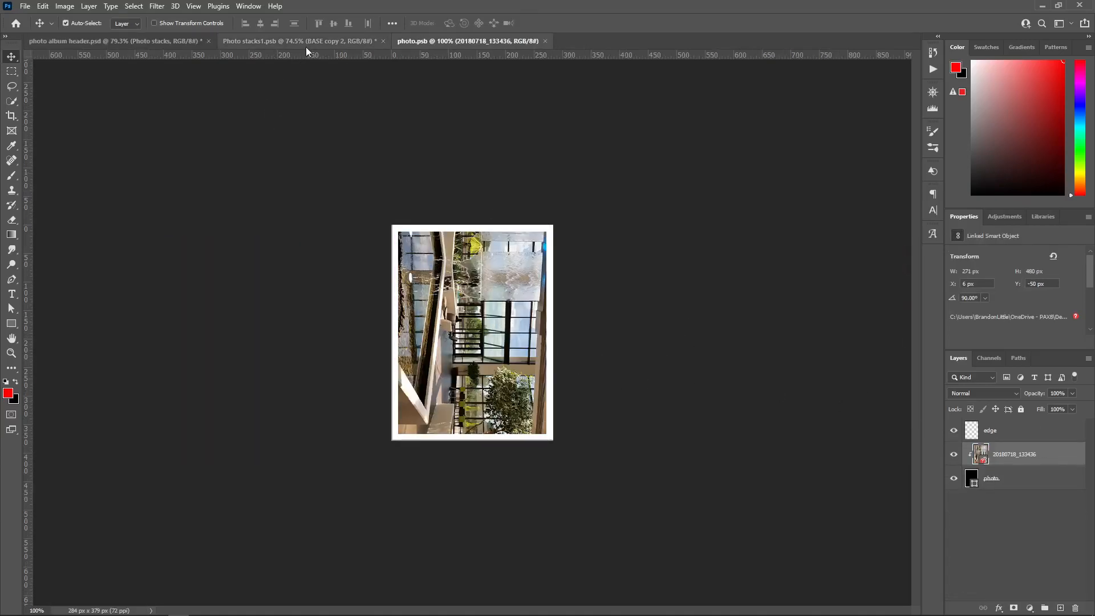
key("ctrl+w")
key("ctrl+Tab")
key("ctrl+s")
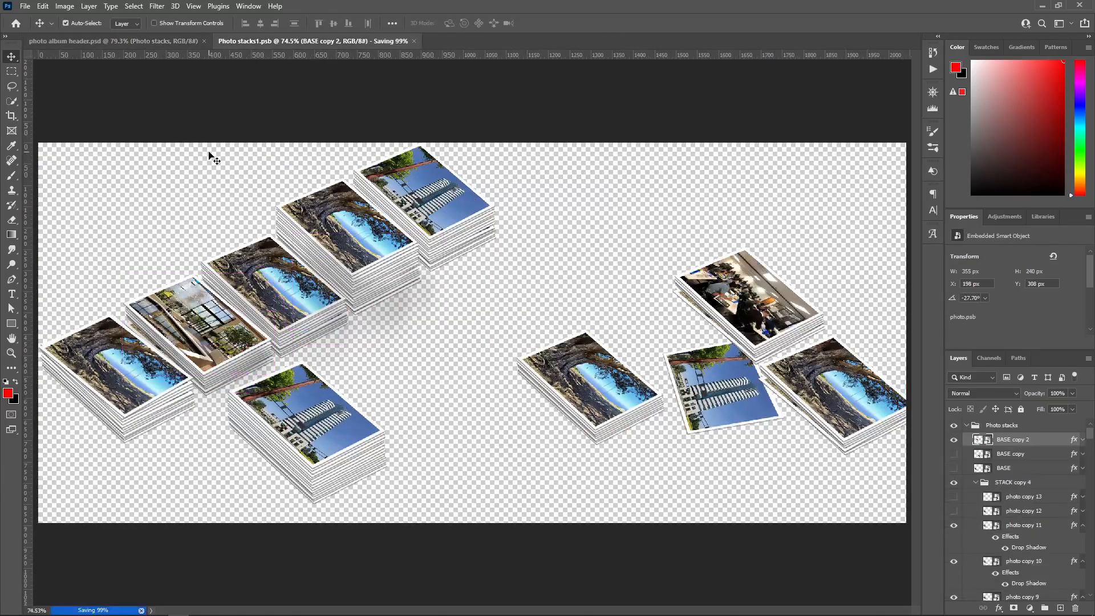
left_click(180, 44)
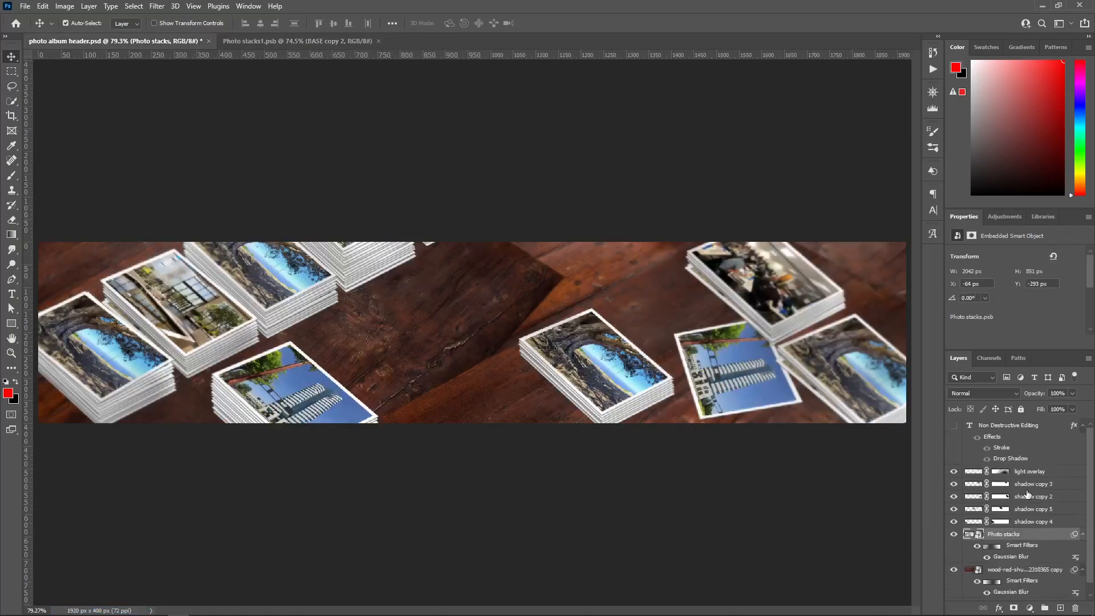
Show the Non Destructive Editing title layer in the header and hide the interface panels.
left_click(954, 425)
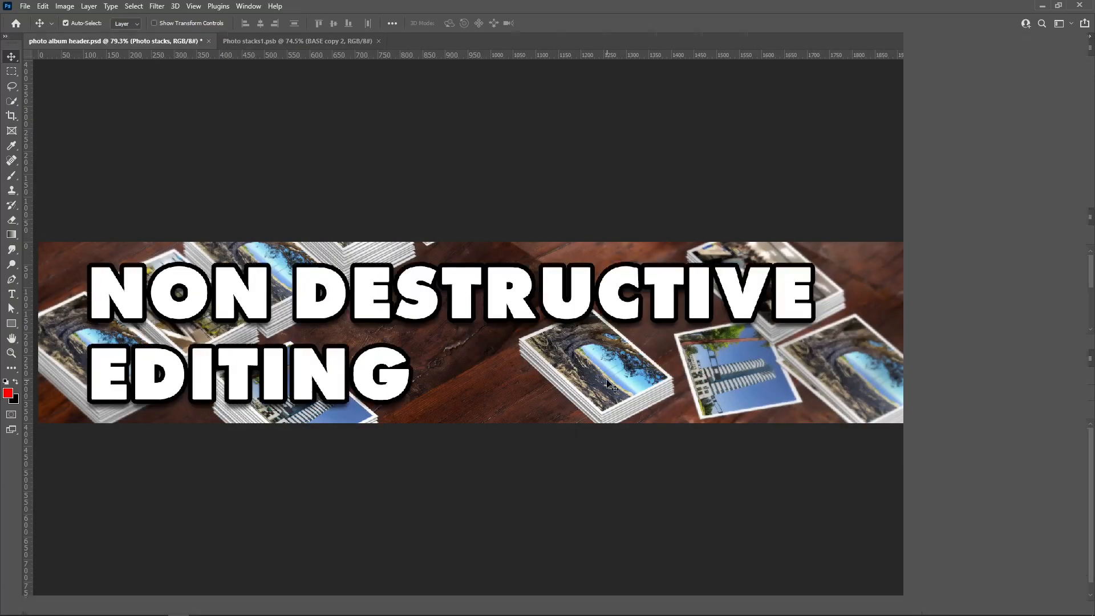
key("Tab")
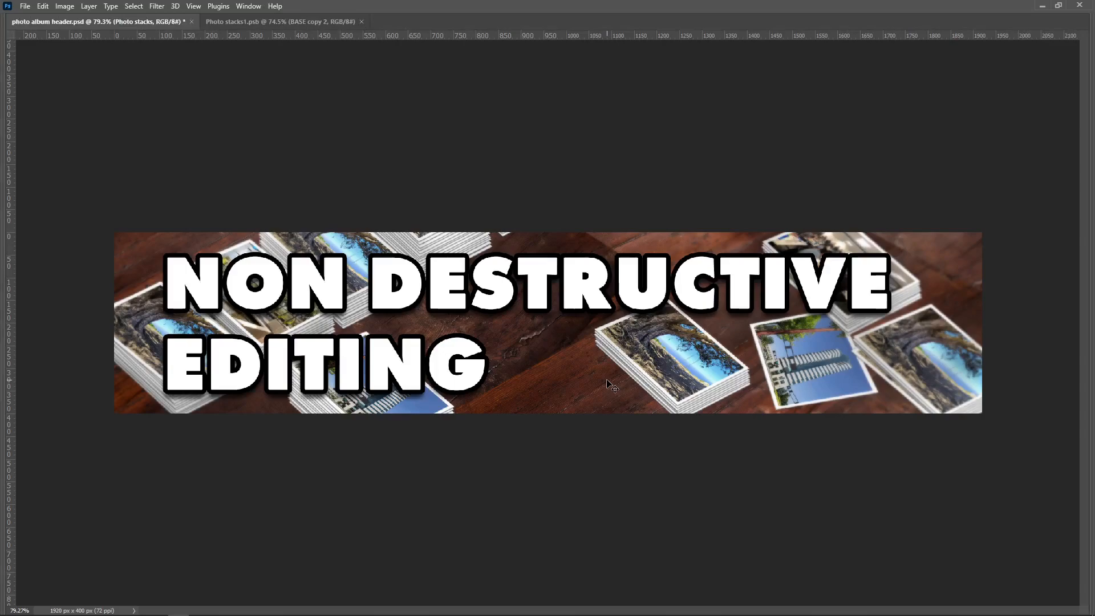